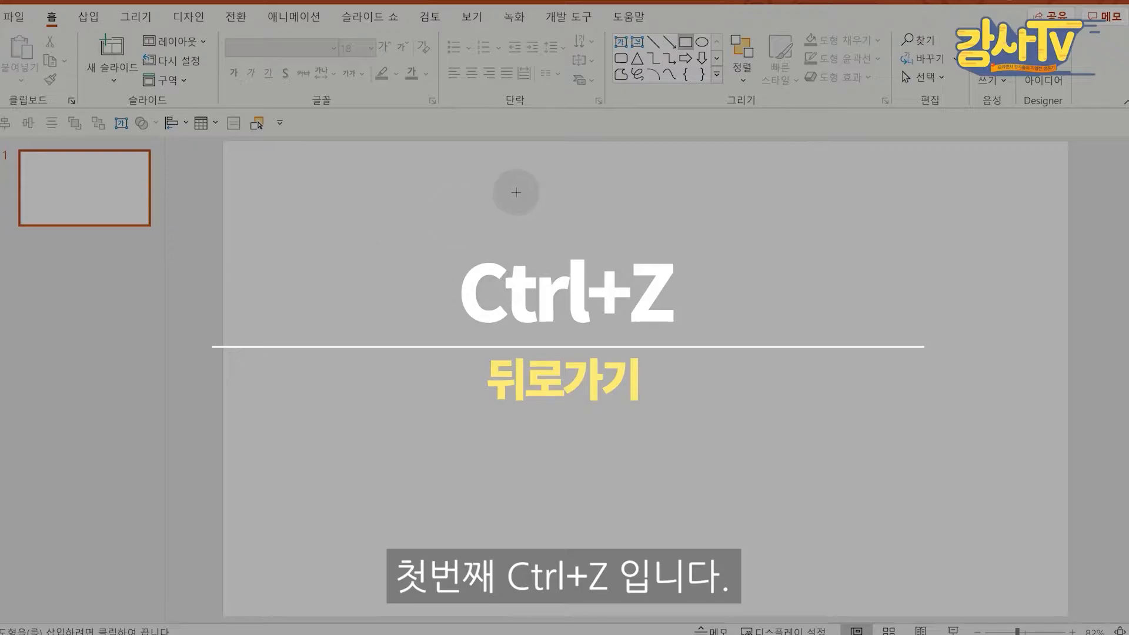
# Draw a tall yellow rectangle on slide 1.
pyautogui.moveTo(312, 207)
pyautogui.mouseDown()
pyautogui.moveTo(474, 464)
pyautogui.moveTo(486, 509)
pyautogui.mouseUp()
# Ctrl-drag two copies of the rectangle to its right, forming a row of three.
pyautogui.moveTo(458, 386); pyautogui.dragTo(670, 382)
pyautogui.moveTo(596, 370); pyautogui.dragTo(814, 365)
pyautogui.click(729, 445)
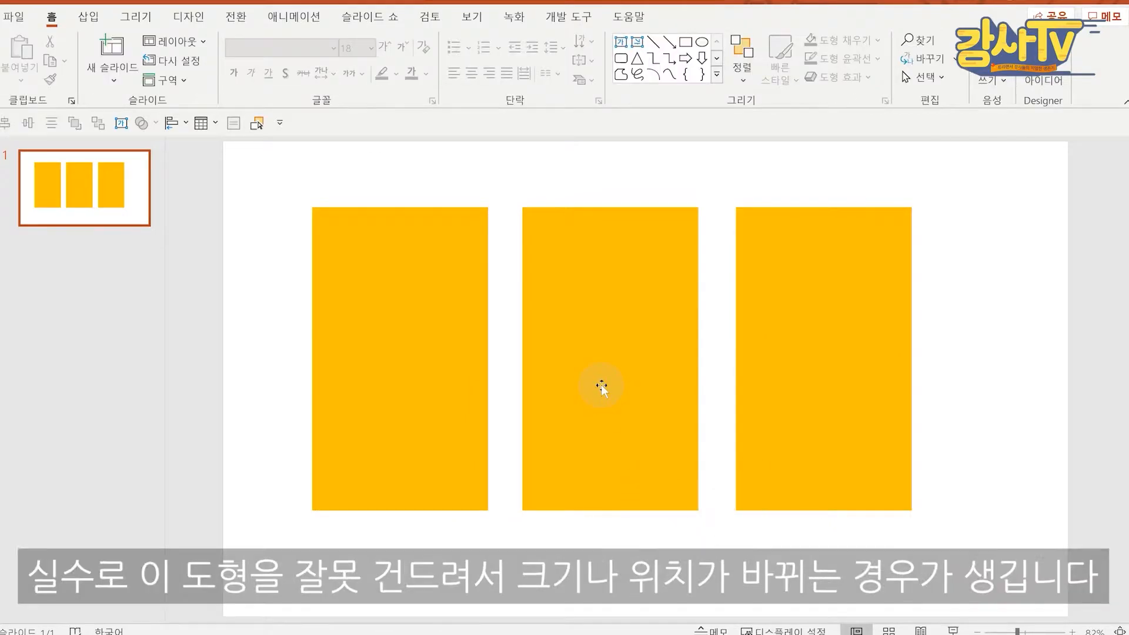
# Knock the middle rectangle out of line, then restore its position with Ctrl+Z.
pyautogui.click(576, 361)
pyautogui.moveTo(584, 429); pyautogui.dragTo(537, 492)
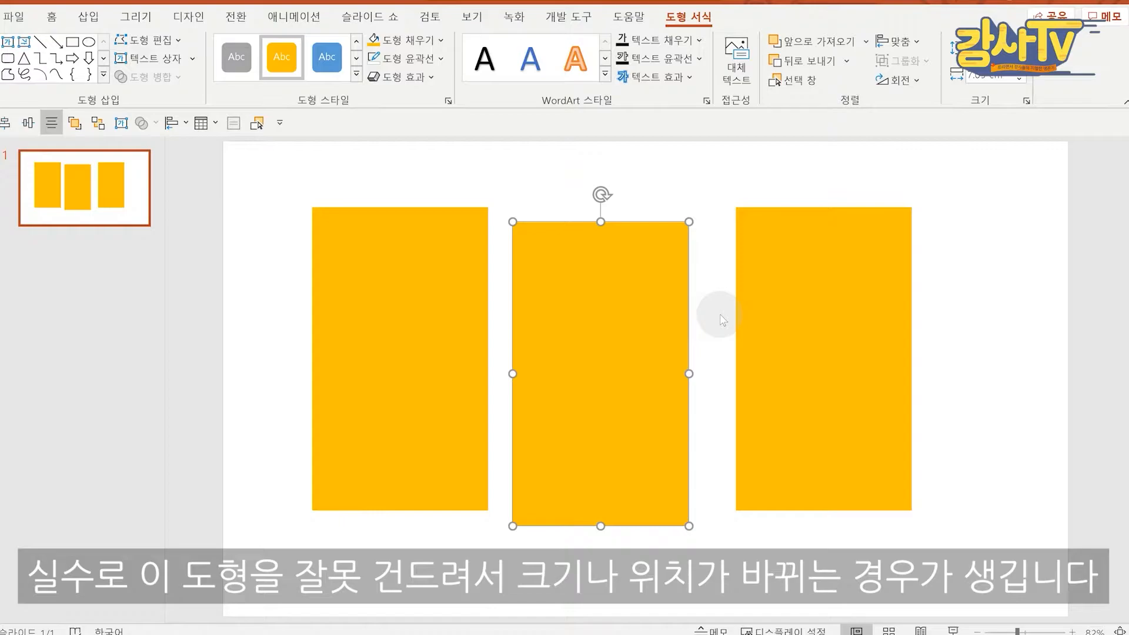
pyautogui.moveTo(612, 454)
pyautogui.mouseDown()
pyautogui.moveTo(607, 438)
pyautogui.moveTo(634, 433)
pyautogui.moveTo(637, 445)
pyautogui.moveTo(633, 435)
pyautogui.moveTo(586, 458)
pyautogui.moveTo(644, 433)
pyautogui.moveTo(621, 439)
pyautogui.mouseUp()
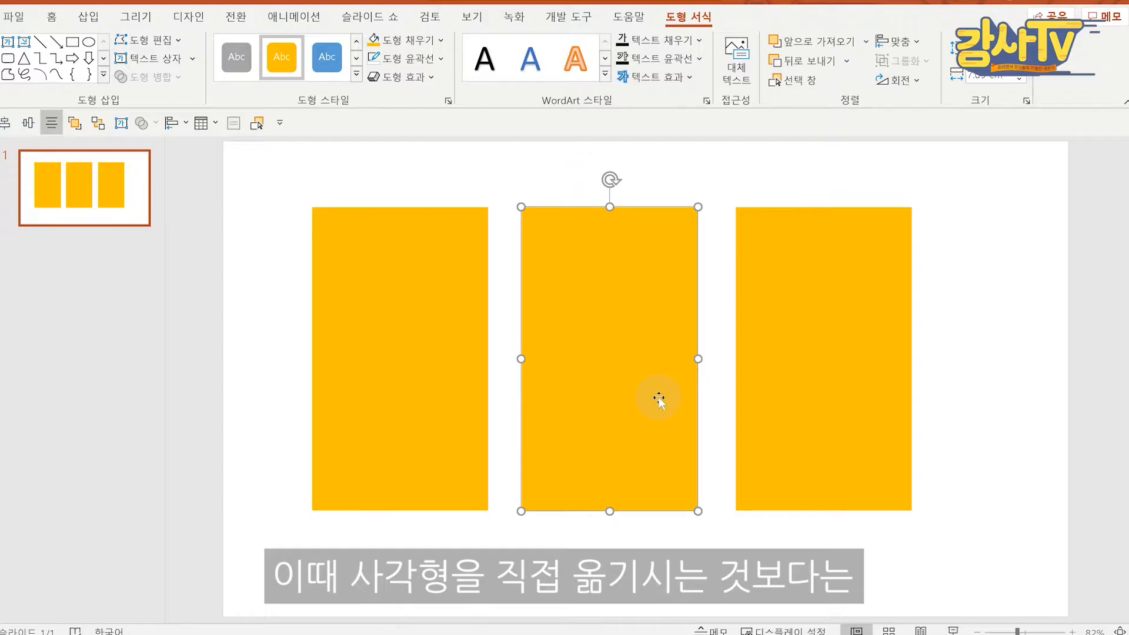
pyautogui.hotkey('ctrl', 'z')
pyautogui.click(1004, 422)
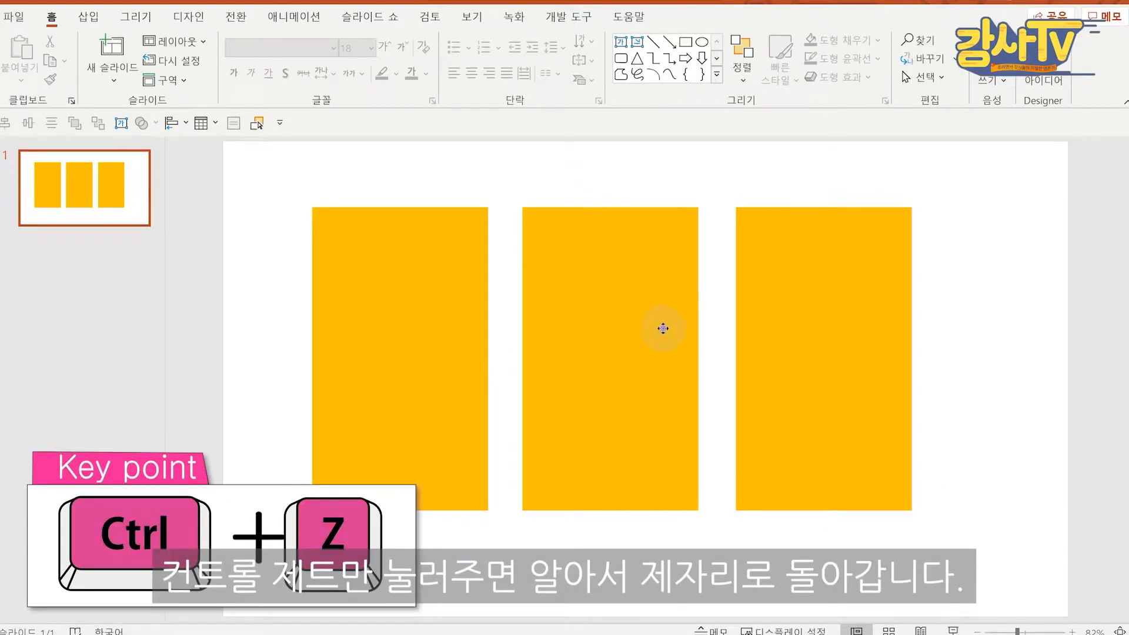
pyautogui.moveTo(660, 328); pyautogui.dragTo(635, 389)
pyautogui.hotkey('ctrl', 'z')
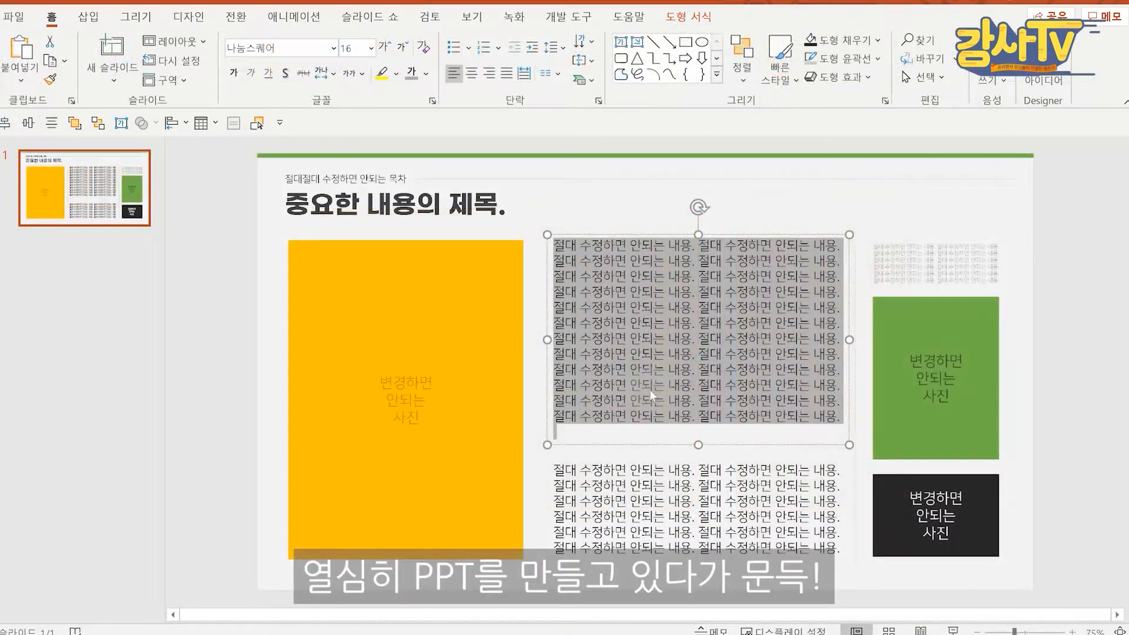
# Type '저장도 안하고 ㅅ!' into the text box, then undo it with Ctrl+Z.
pyautogui.write('저장')
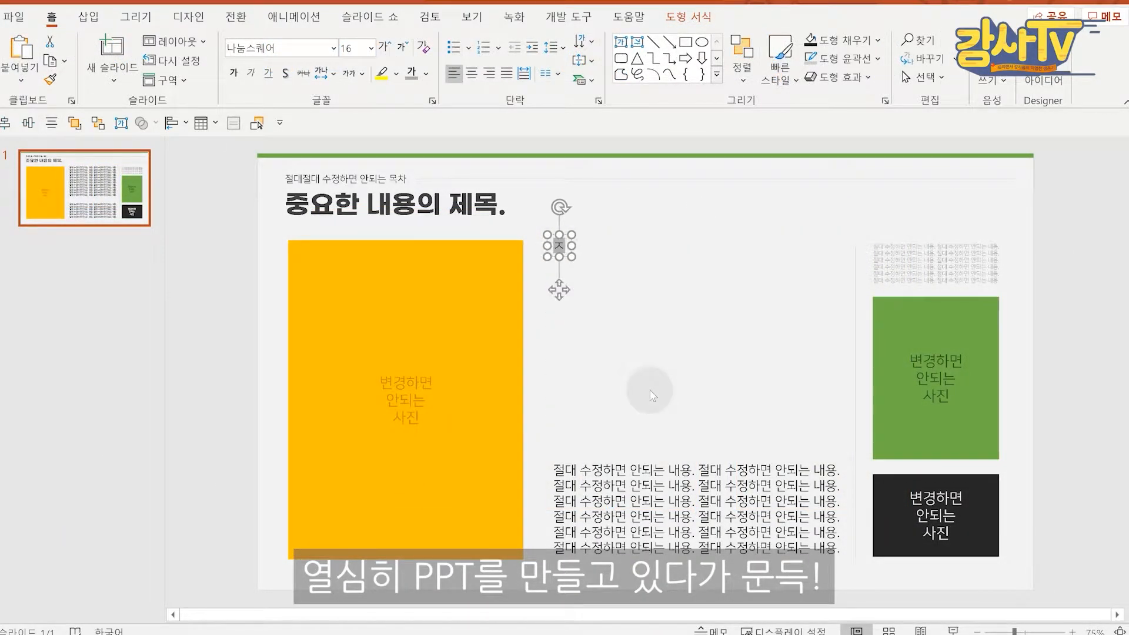
pyautogui.write('도 안하고')
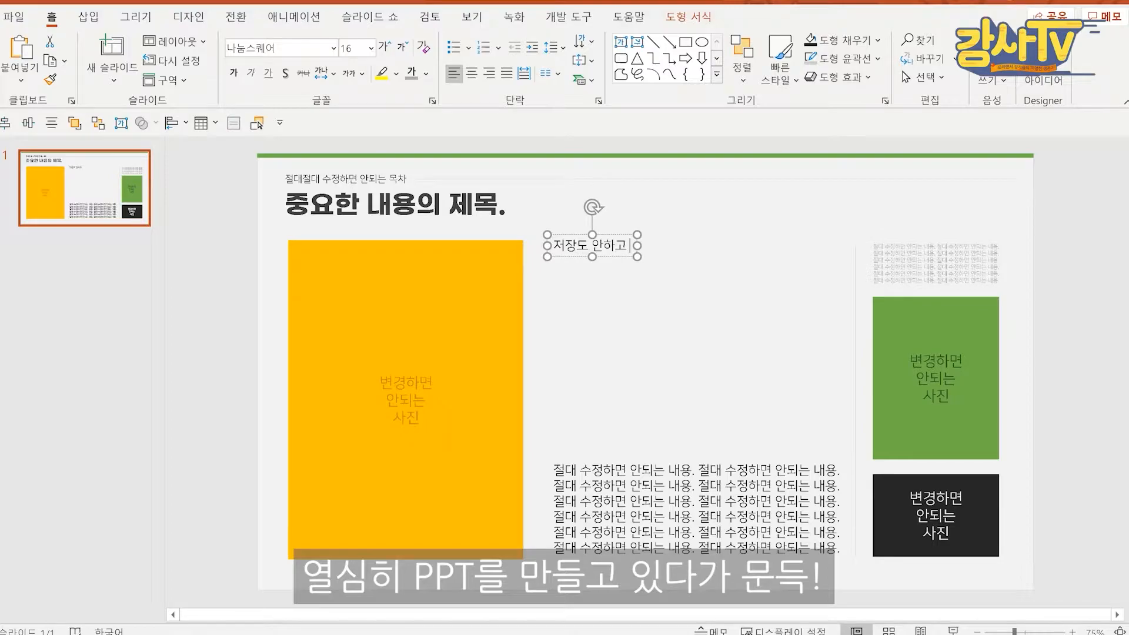
pyautogui.write(' ㅅ')
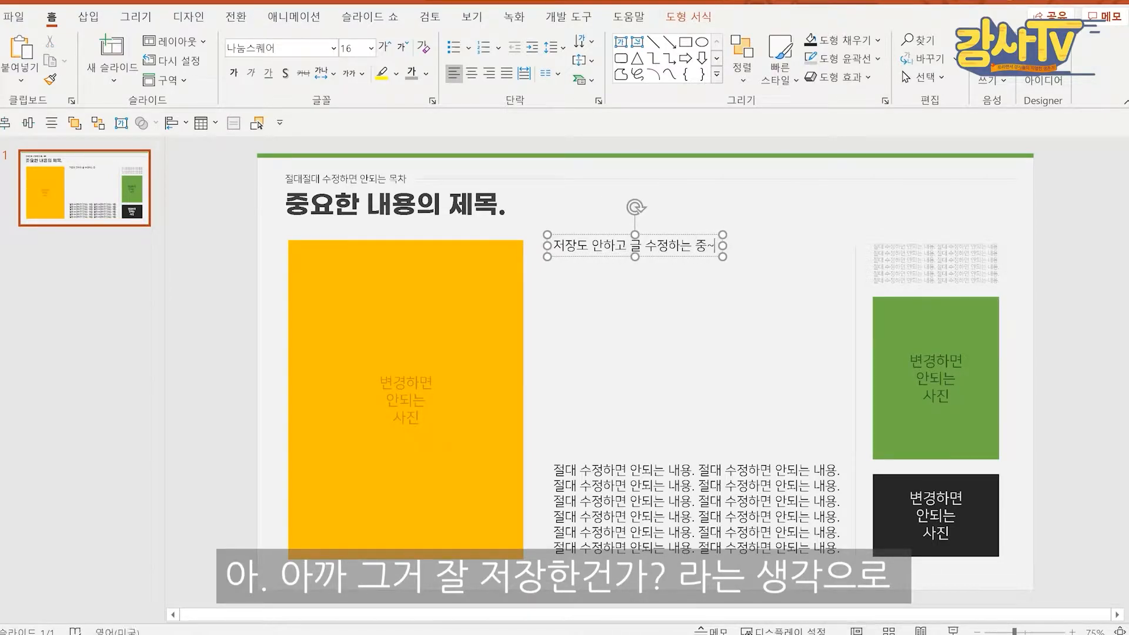
pyautogui.write('!')
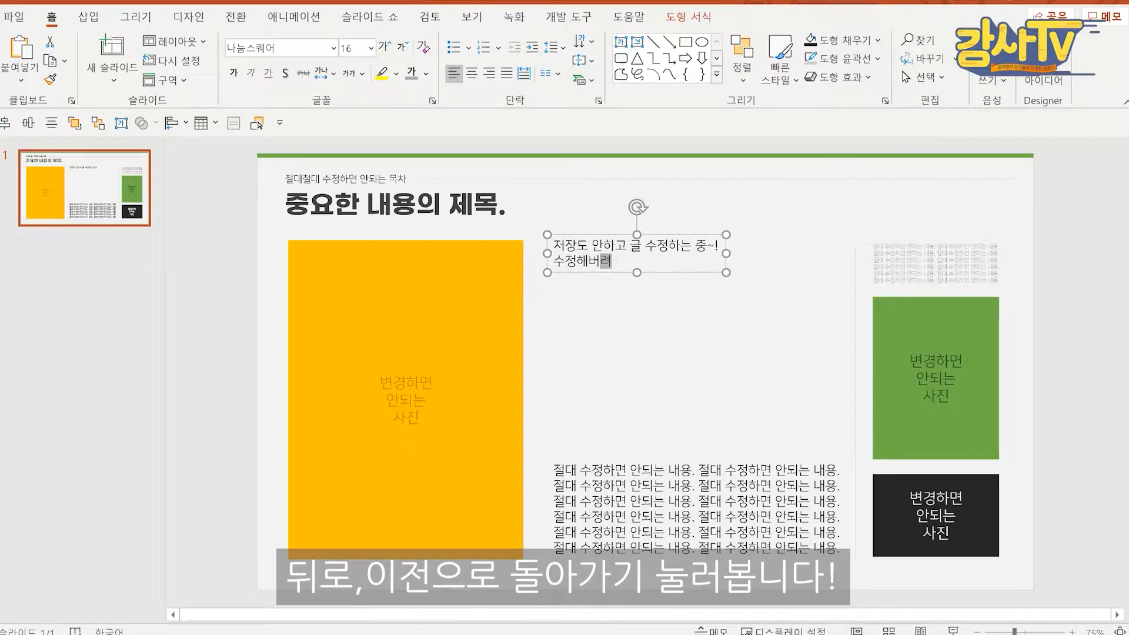
pyautogui.hotkey('ctrl', 'z')
pyautogui.hotkey('ctrl', 'z')
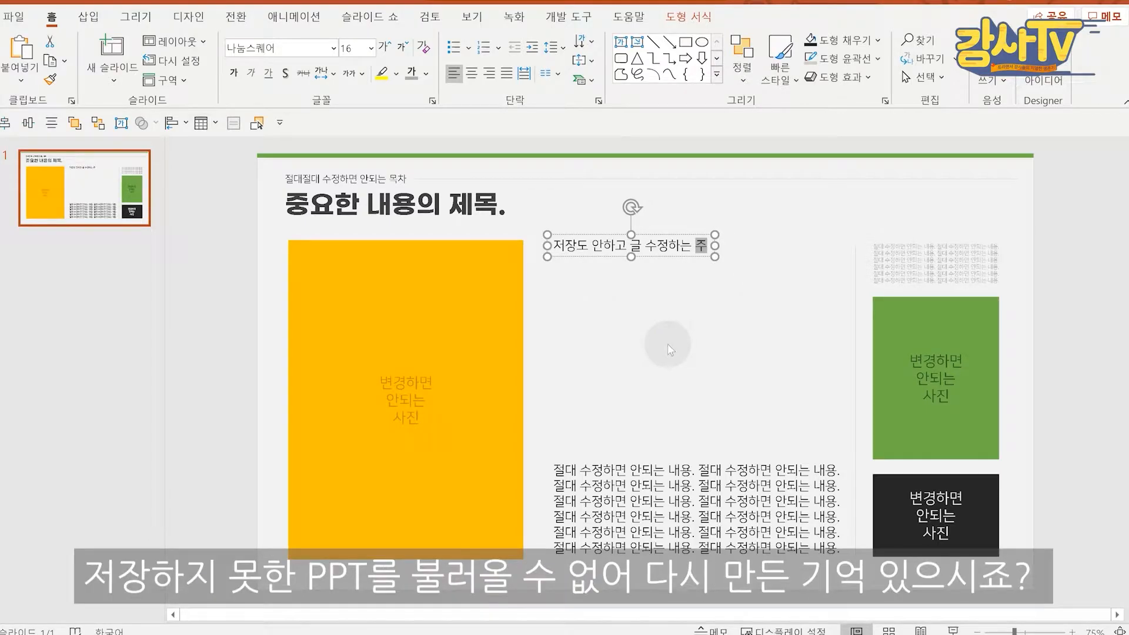
pyautogui.click(668, 349)
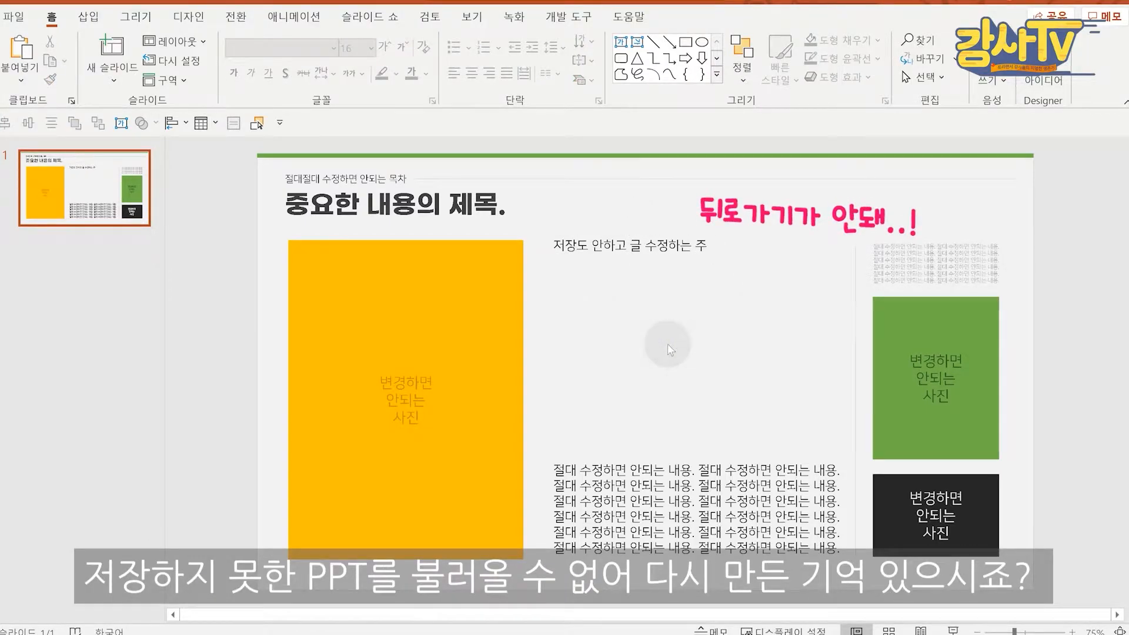
# Delete the short text box, then Ctrl-drag a row of circles into slide 2's right block.
pyautogui.click(641, 258)
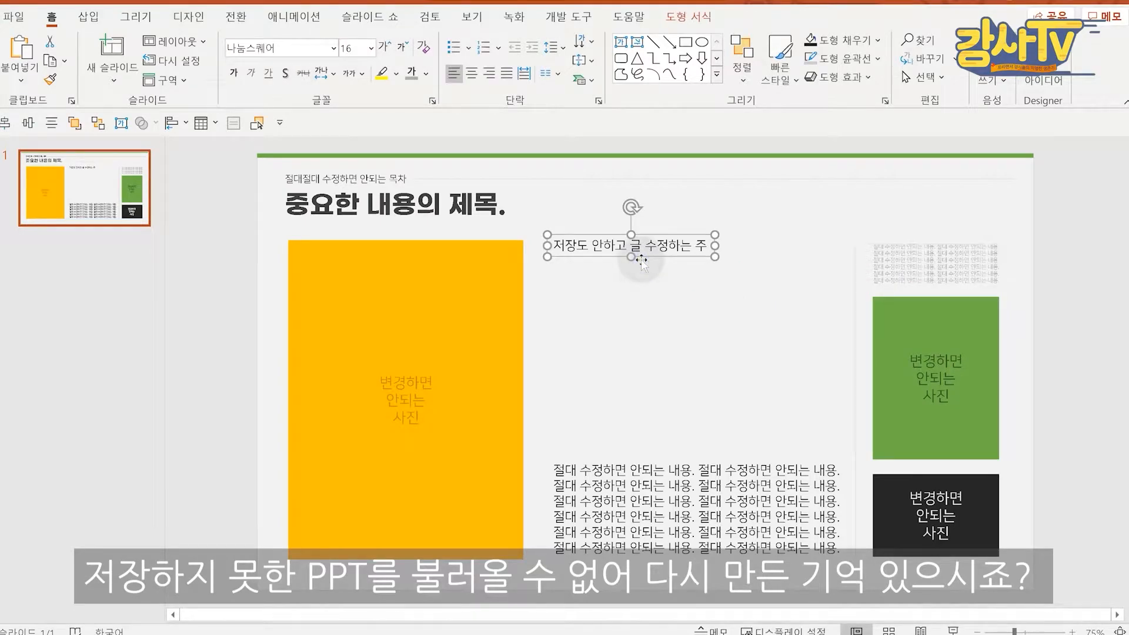
pyautogui.press('Delete')
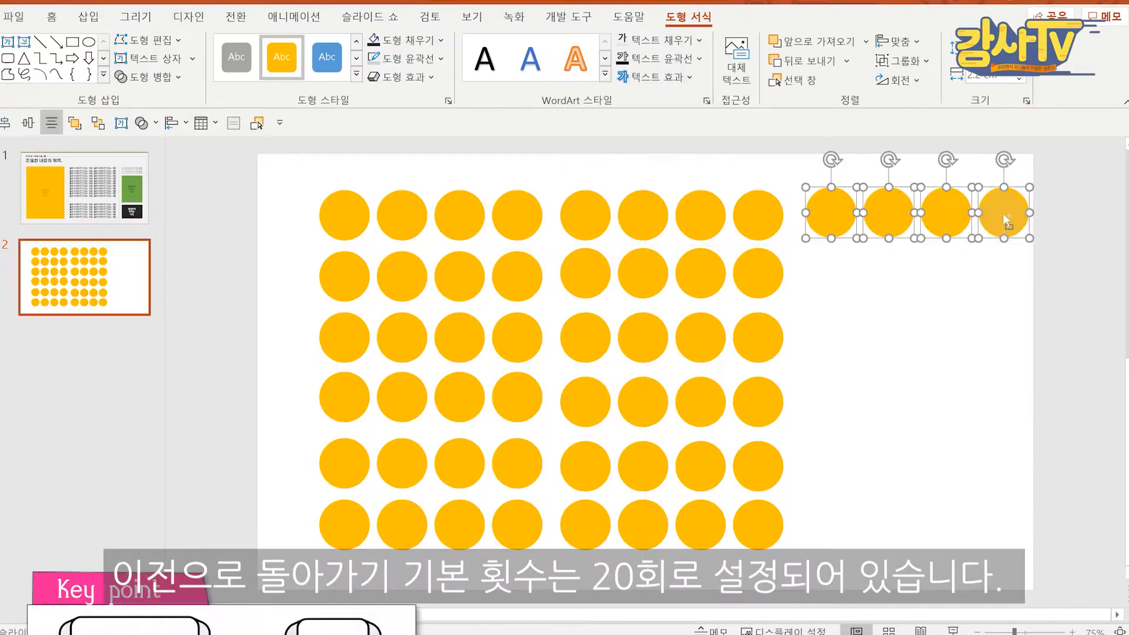
pyautogui.moveTo(1006, 215); pyautogui.dragTo(999, 522)
# Step the circle rows back and forth with Ctrl+Z and Ctrl+Y, then undo until slide 2 is empty.
pyautogui.click(1081, 498)
pyautogui.hotkey('ctrl', 'z')
pyautogui.hotkey('ctrl', 'z')
pyautogui.hotkey('ctrl', 'z')
pyautogui.hotkey('ctrl', 'z')
pyautogui.hotkey('ctrl', 'z')
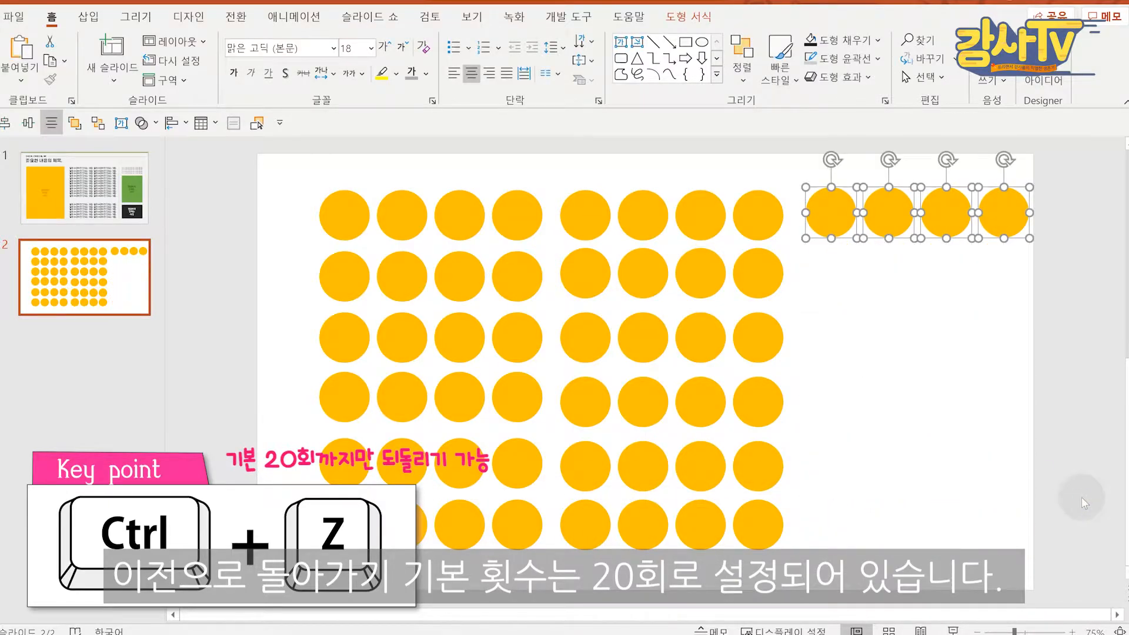
pyautogui.hotkey('ctrl', 'z')
pyautogui.hotkey('ctrl', 'z')
pyautogui.hotkey('ctrl', 'z')
pyautogui.hotkey('ctrl', 'z')
pyautogui.hotkey('ctrl', 'z')
pyautogui.hotkey('ctrl', 'z')
pyautogui.hotkey('ctrl', 'z')
pyautogui.hotkey('ctrl', 'z')
pyautogui.hotkey('ctrl', 'z')
pyautogui.hotkey('ctrl', 'z')
pyautogui.hotkey('ctrl', 'y')
pyautogui.hotkey('ctrl', 'y')
pyautogui.hotkey('ctrl', 'y')
pyautogui.hotkey('ctrl', 'y')
pyautogui.hotkey('ctrl', 'y')
pyautogui.hotkey('ctrl', 'y')
pyautogui.hotkey('ctrl', 'y')
pyautogui.hotkey('ctrl', 'y')
pyautogui.hotkey('ctrl', 'y')
pyautogui.hotkey('ctrl', 'y')
pyautogui.hotkey('ctrl', 'y')
pyautogui.hotkey('ctrl', 'y')
pyautogui.hotkey('ctrl', 'y')
pyautogui.hotkey('ctrl', 'y')
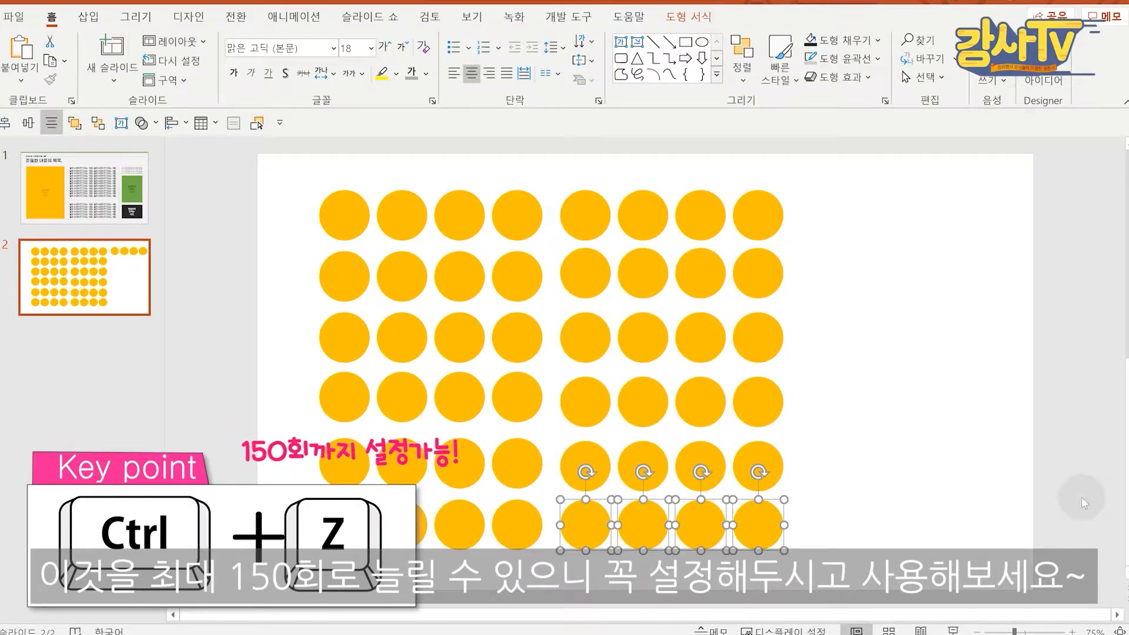
pyautogui.hotkey('ctrl', 'y')
pyautogui.hotkey('ctrl', 'y')
pyautogui.hotkey('ctrl', 'y')
pyautogui.hotkey('ctrl', 'y')
pyautogui.hotkey('ctrl', 'y')
pyautogui.hotkey('ctrl', 'y')
pyautogui.hotkey('ctrl', 'z')
pyautogui.hotkey('ctrl', 'z')
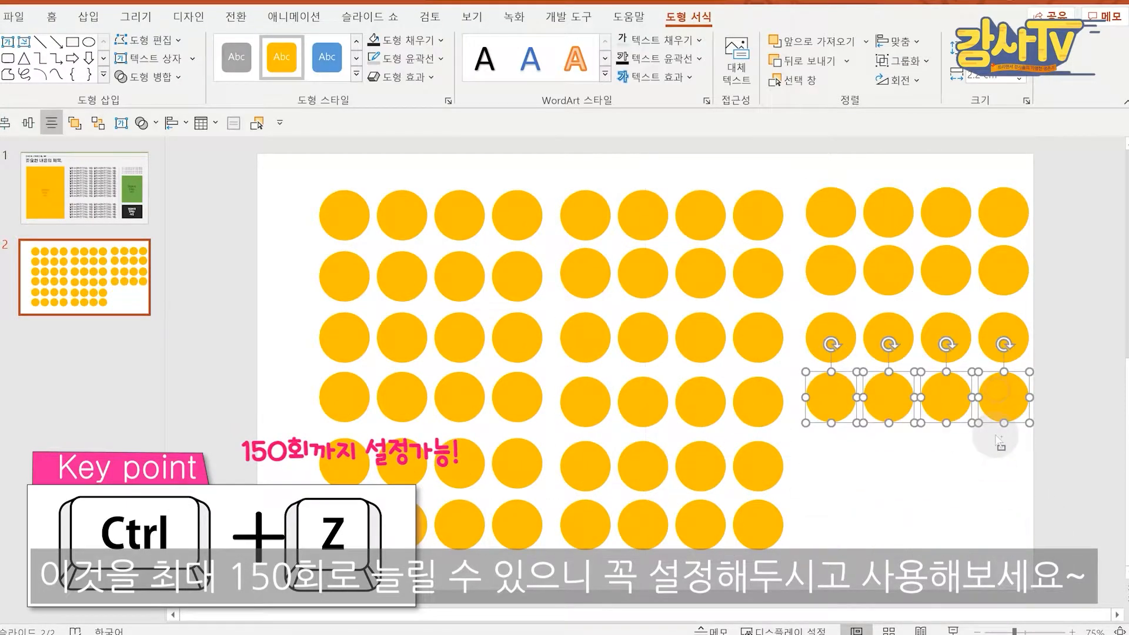
pyautogui.hotkey('ctrl', 'z')
pyautogui.hotkey('ctrl', 'z')
pyautogui.hotkey('ctrl', 'z')
pyautogui.hotkey('ctrl', 'z')
pyautogui.hotkey('ctrl', 'z')
pyautogui.hotkey('ctrl', 'z')
pyautogui.hotkey('ctrl', 'z')
pyautogui.hotkey('ctrl', 'z')
pyautogui.hotkey('ctrl', 'z')
pyautogui.hotkey('ctrl', 'z')
pyautogui.hotkey('ctrl', 'z')
pyautogui.hotkey('ctrl', 'z')
pyautogui.hotkey('ctrl', 'z')
pyautogui.hotkey('ctrl', 'z')
pyautogui.hotkey('ctrl', 'z')
pyautogui.hotkey('ctrl', 'z')
pyautogui.hotkey('ctrl', 'z')
pyautogui.hotkey('ctrl', 'z')
pyautogui.hotkey('ctrl', 'z')
pyautogui.hotkey('ctrl', 'z')
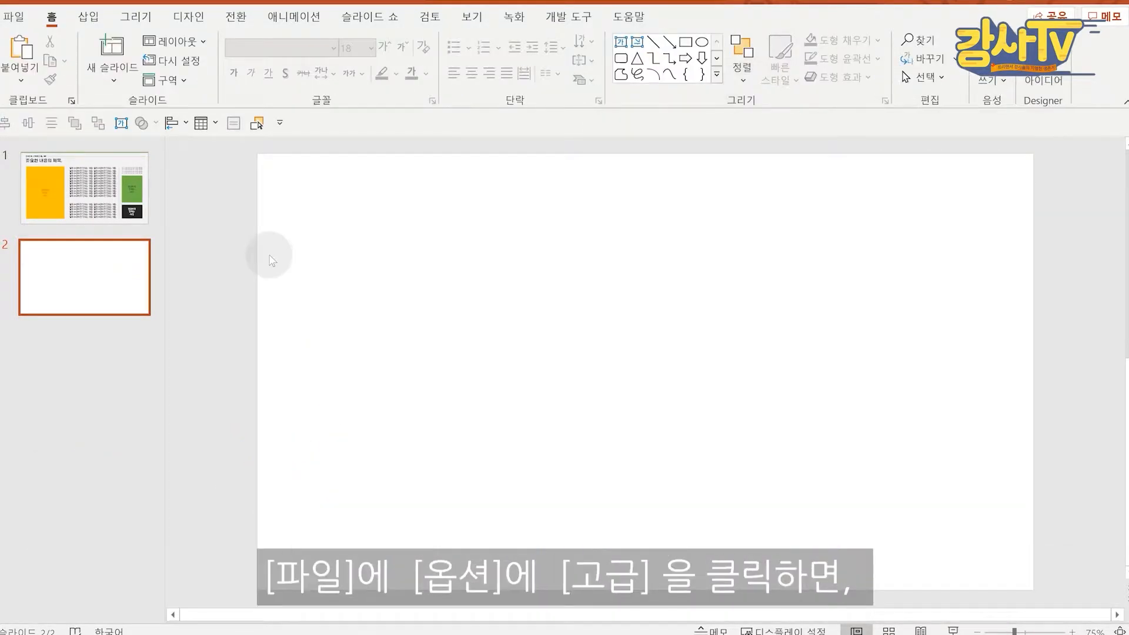
# In Advanced options, change Maximum number of undos from 20 to 150.
pyautogui.click(22, 26)
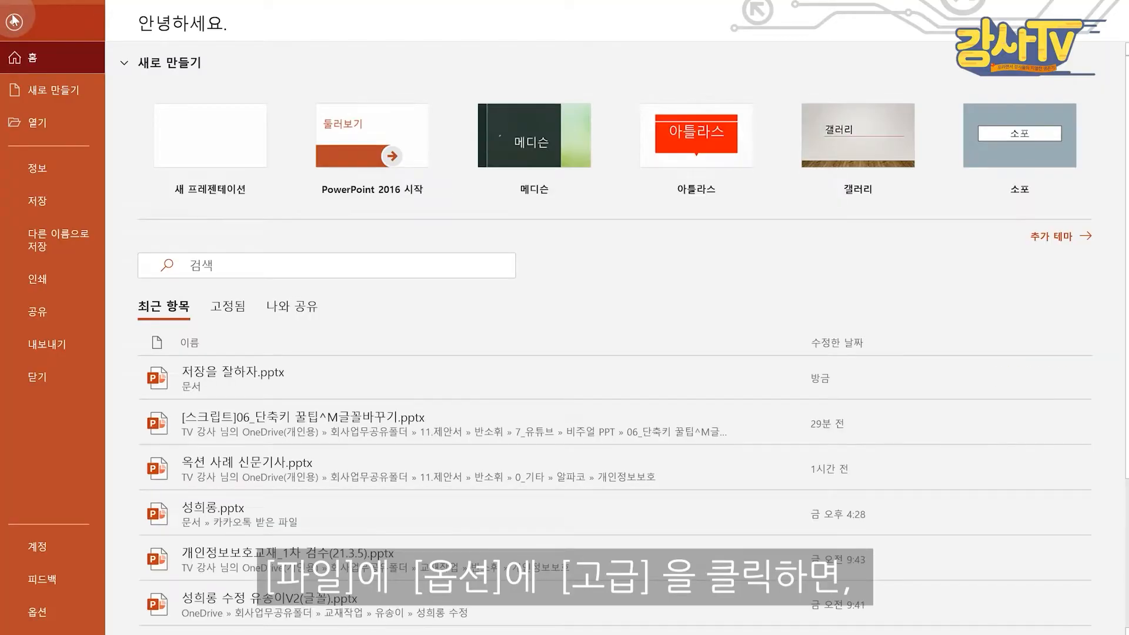
pyautogui.click(41, 612)
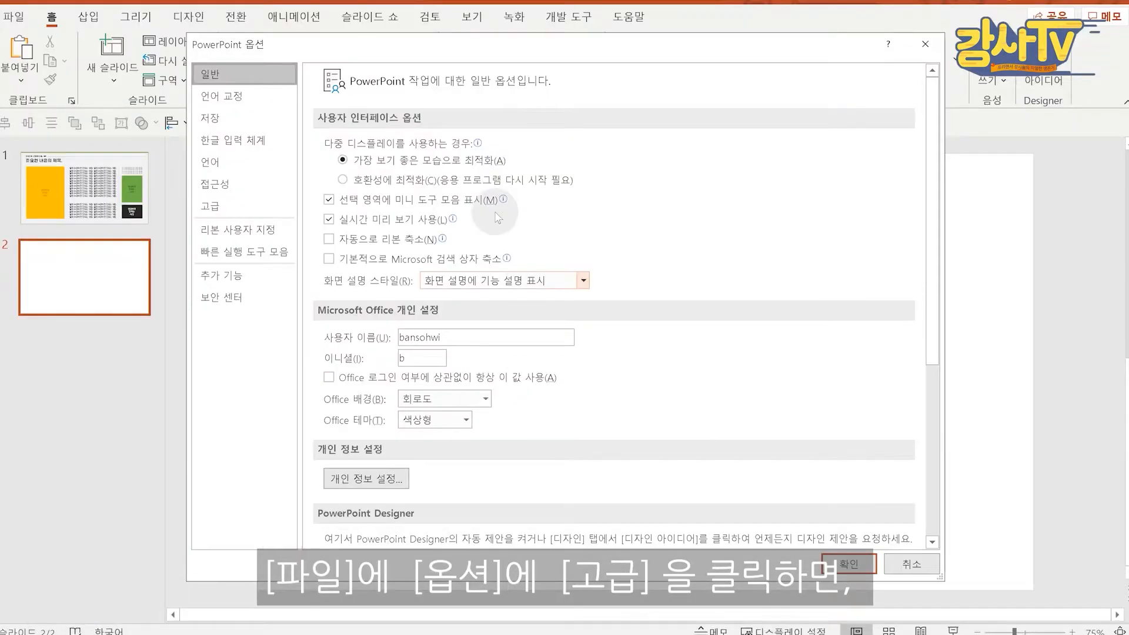
pyautogui.click(269, 205)
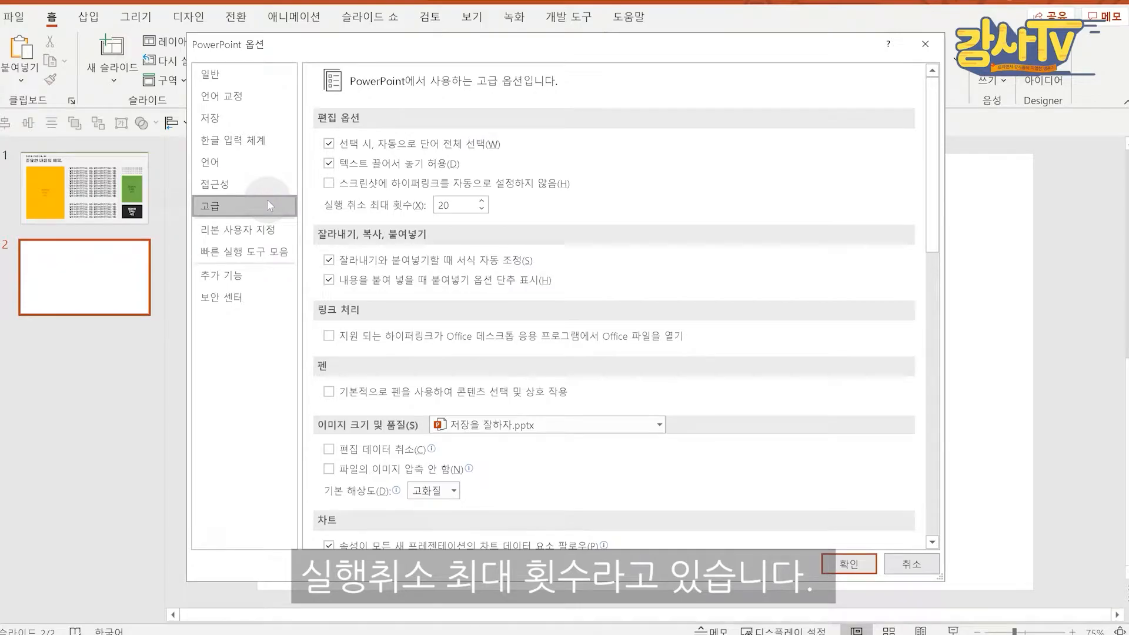
pyautogui.moveTo(465, 207); pyautogui.dragTo(407, 206)
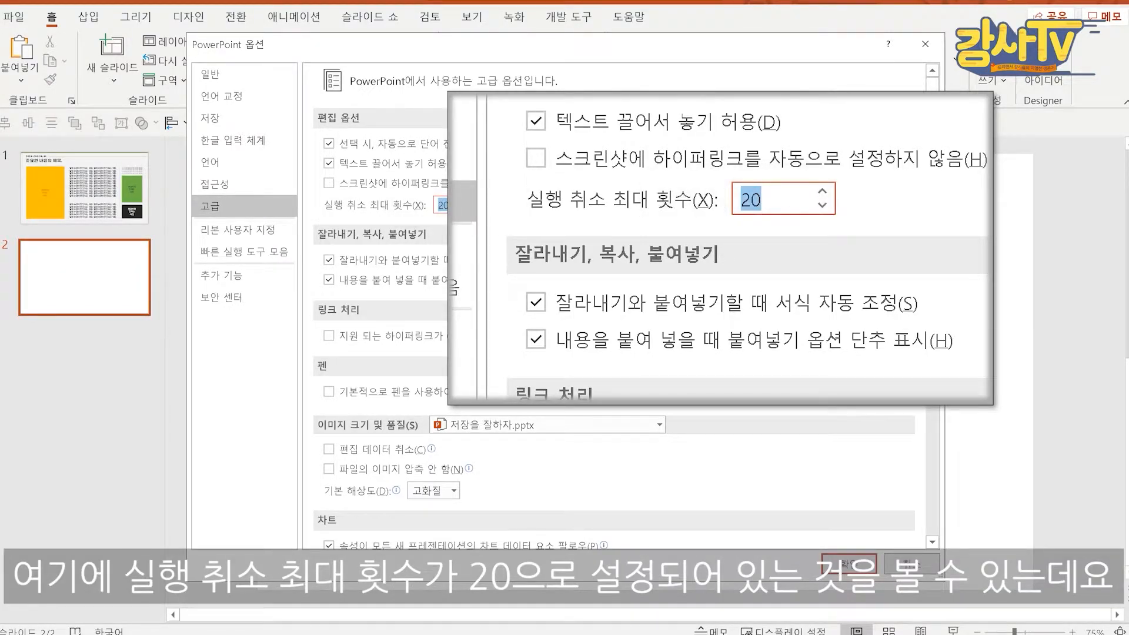
pyautogui.write('15')
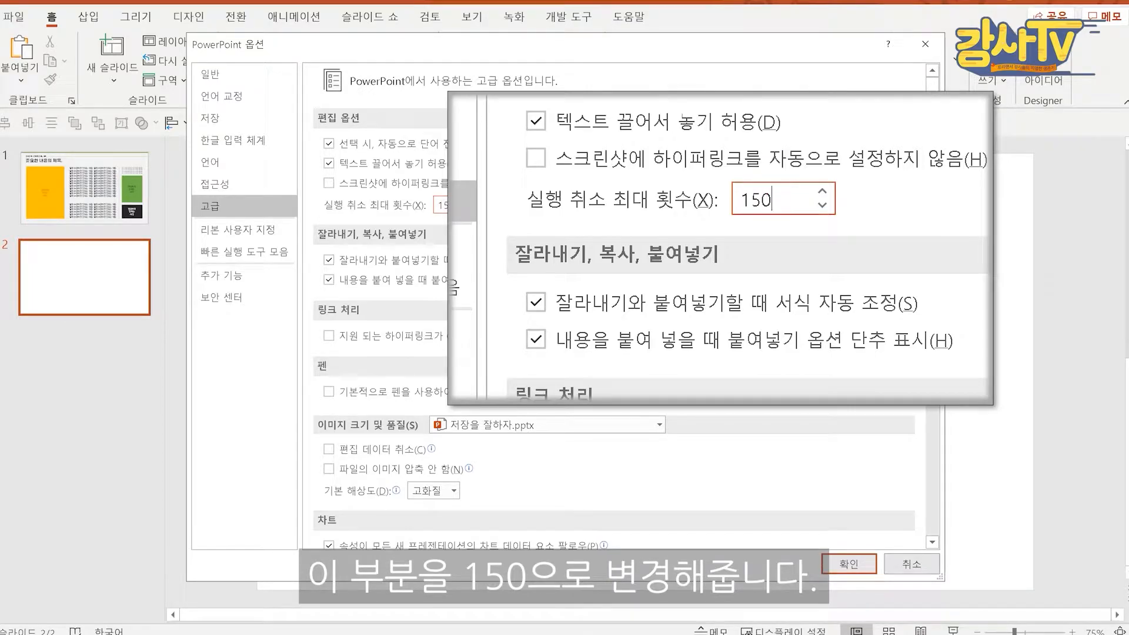
pyautogui.write('0')
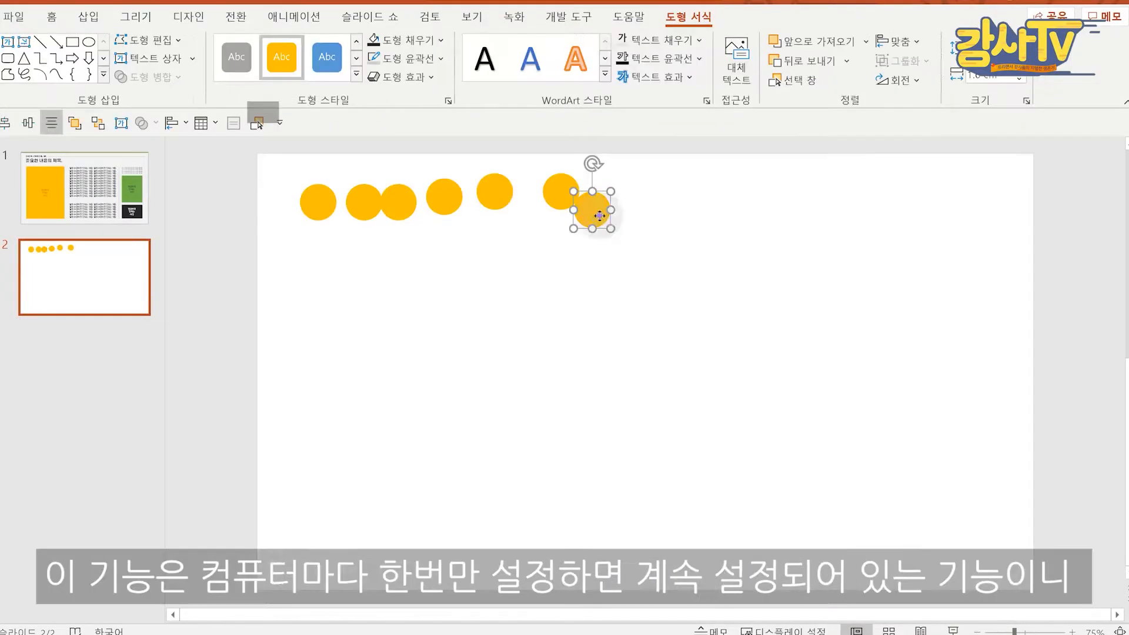
# Ctrl-drag yellow circle copies in a curving trail on slide 2, undoing the last copy.
pyautogui.moveTo(592, 209); pyautogui.dragTo(531, 251)
pyautogui.moveTo(531, 252); pyautogui.dragTo(429, 303)
pyautogui.moveTo(445, 304); pyautogui.dragTo(412, 335)
pyautogui.moveTo(406, 344); pyautogui.dragTo(418, 426)
pyautogui.moveTo(413, 423); pyautogui.dragTo(553, 382)
pyautogui.moveTo(515, 425); pyautogui.dragTo(604, 360)
pyautogui.moveTo(570, 376); pyautogui.dragTo(676, 448)
pyautogui.moveTo(643, 445); pyautogui.dragTo(806, 412)
pyautogui.moveTo(779, 421); pyautogui.dragTo(813, 306)
pyautogui.hotkey('ctrl', 'z')
pyautogui.hotkey('ctrl', 'z')
pyautogui.hotkey('ctrl', 'z')
pyautogui.hotkey('ctrl', 'z')
pyautogui.hotkey('ctrl', 'z')
pyautogui.hotkey('ctrl', 'z')
pyautogui.hotkey('ctrl', 'z')
pyautogui.hotkey('ctrl', 'z')
pyautogui.hotkey('ctrl', 'z')
pyautogui.hotkey('ctrl', 'z')
pyautogui.hotkey('ctrl', 'z')
pyautogui.hotkey('ctrl', 'z')
pyautogui.hotkey('ctrl', 'z')
pyautogui.hotkey('ctrl', 'z')
pyautogui.hotkey('ctrl', 'z')
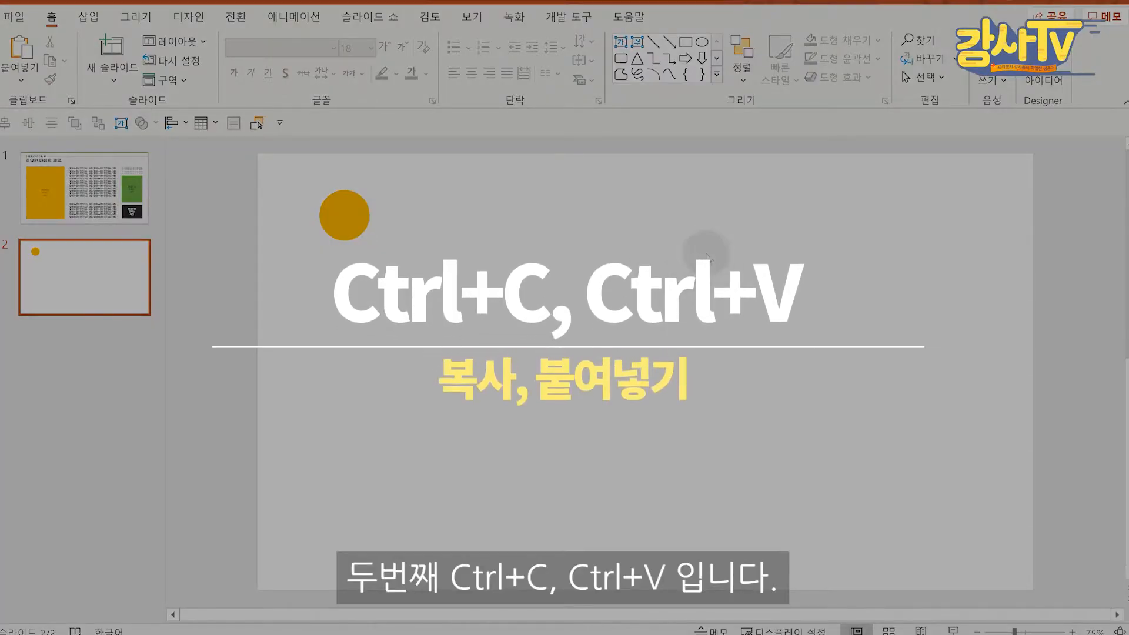
# Move the yellow circle toward the centre, enlarge it, and paste a copy with Ctrl+V.
pyautogui.moveTo(365, 223); pyautogui.dragTo(591, 394)
pyautogui.moveTo(534, 327); pyautogui.dragTo(718, 322)
pyautogui.click(729, 333)
pyautogui.hotkey('ctrl', 'v')
pyautogui.click(860, 372)
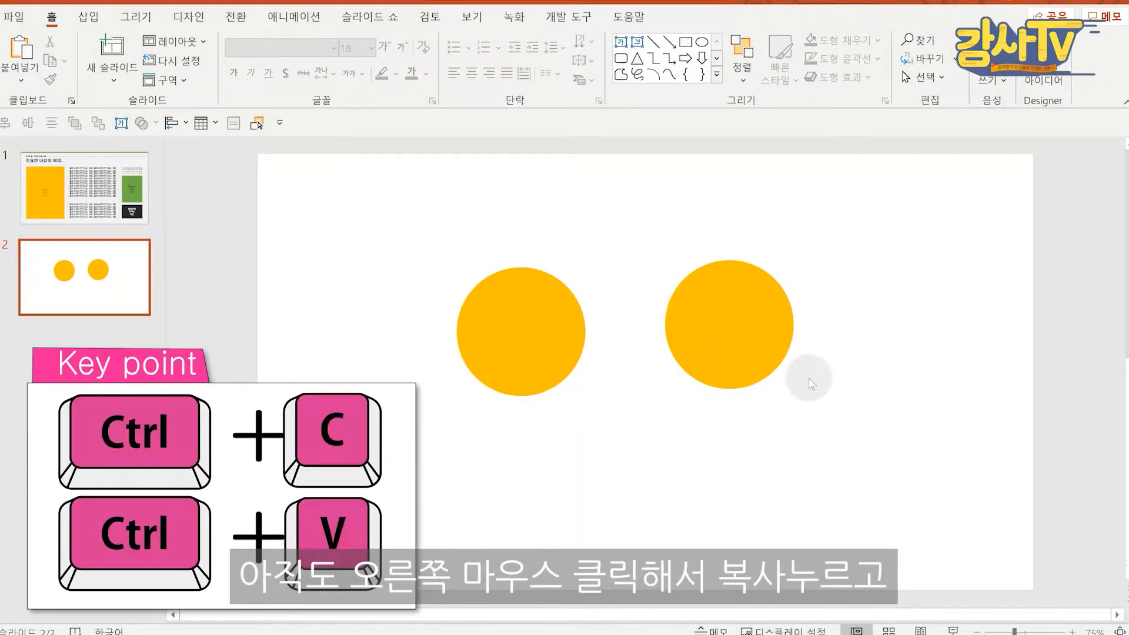
# Copy the left circle and paste it as a picture to the right of the second circle.
pyautogui.rightClick(520, 334)
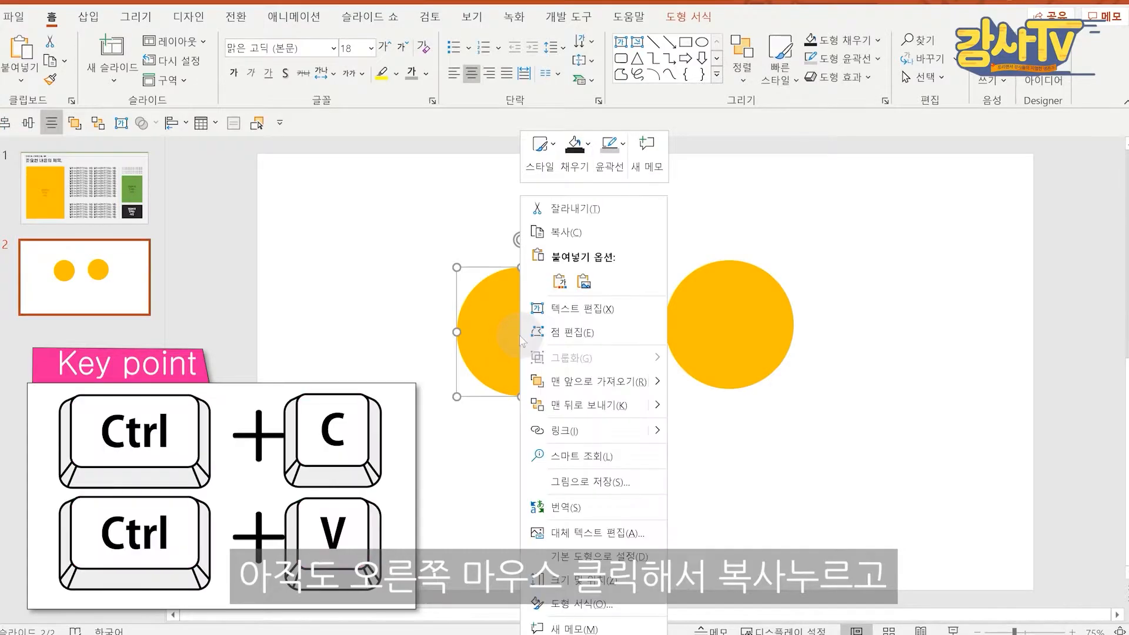
pyautogui.click(566, 242)
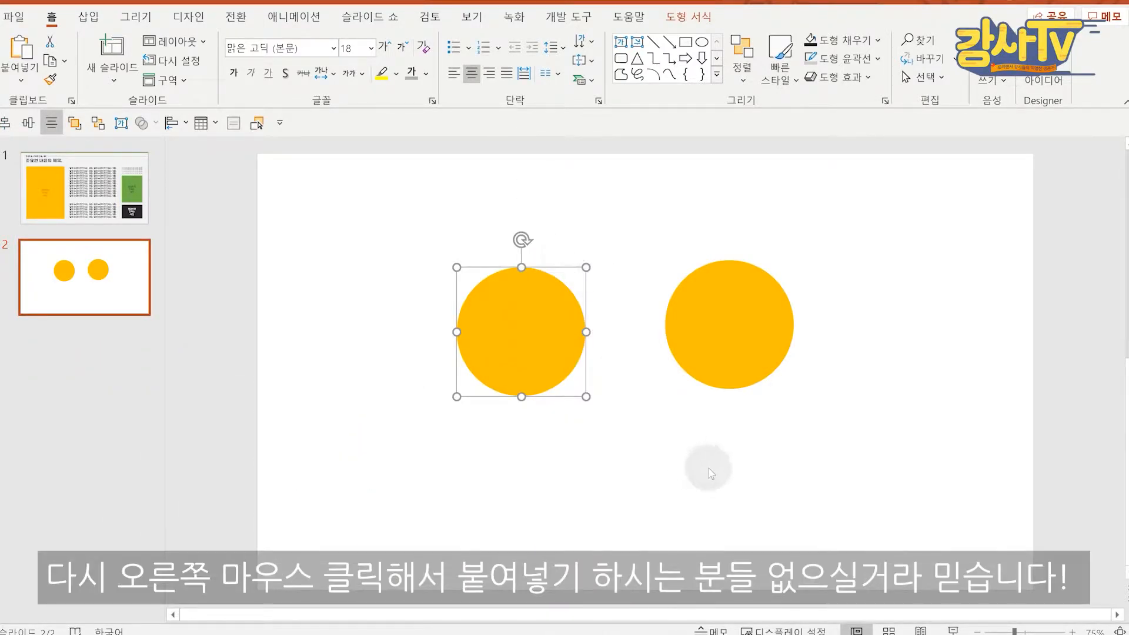
pyautogui.rightClick(848, 274)
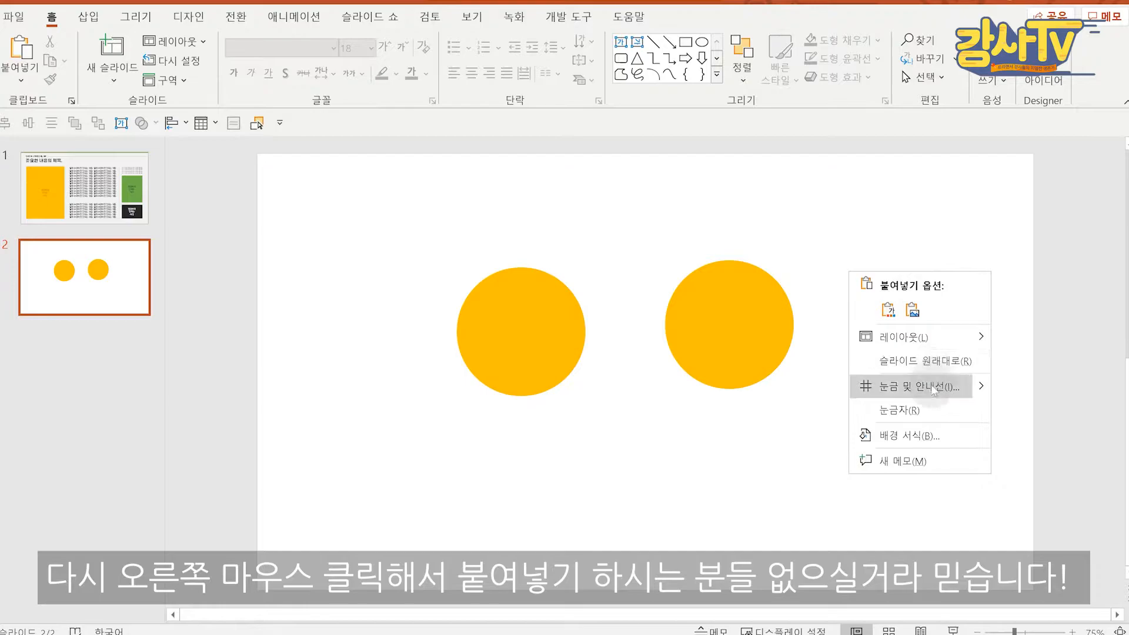
pyautogui.click(911, 306)
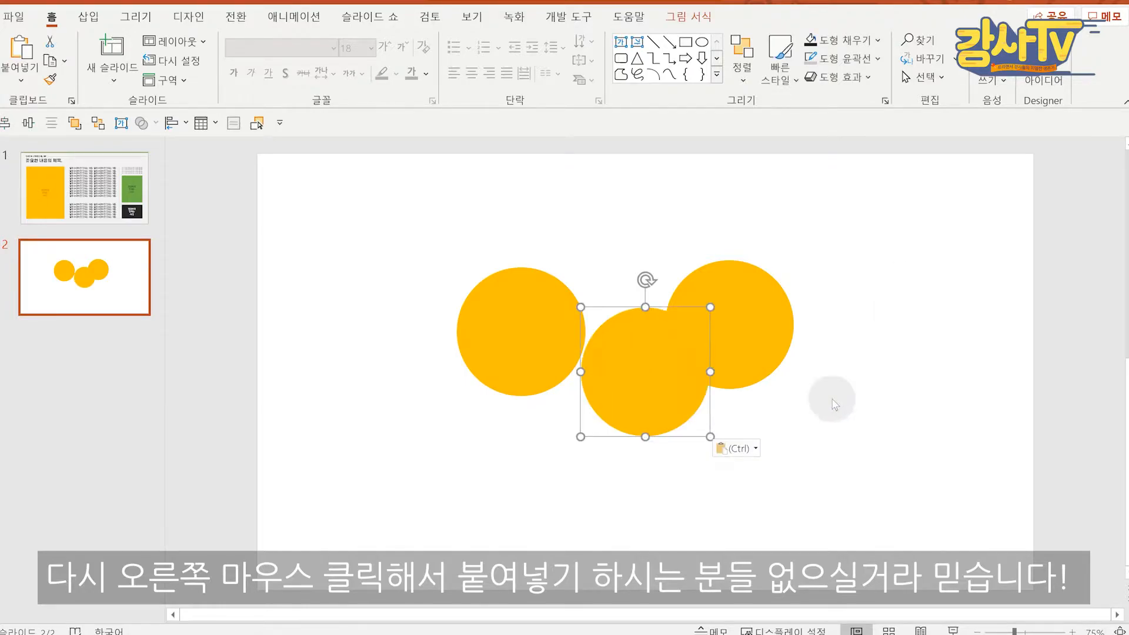
pyautogui.moveTo(684, 374); pyautogui.dragTo(901, 341)
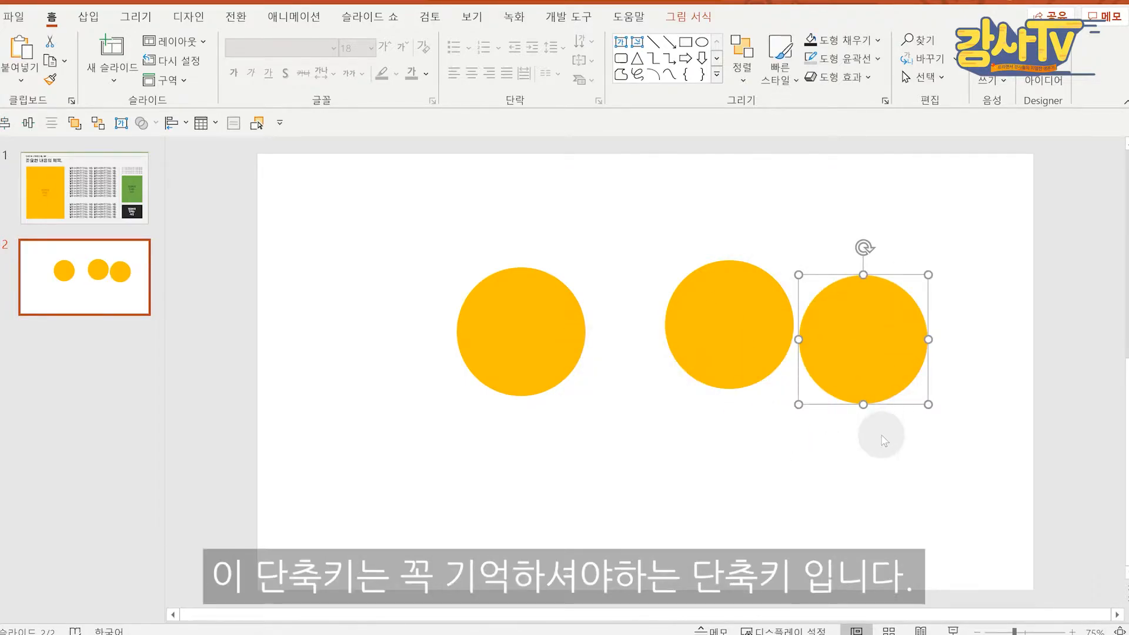
pyautogui.click(825, 436)
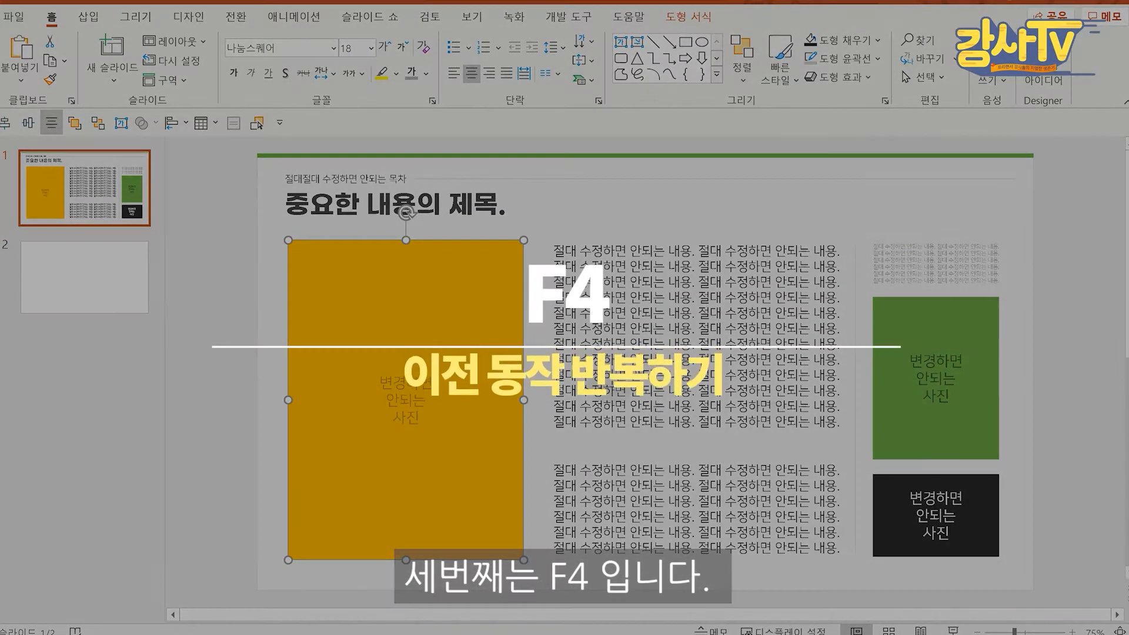
# Add new slides in the slide list and return to slide 1.
pyautogui.click(41, 246)
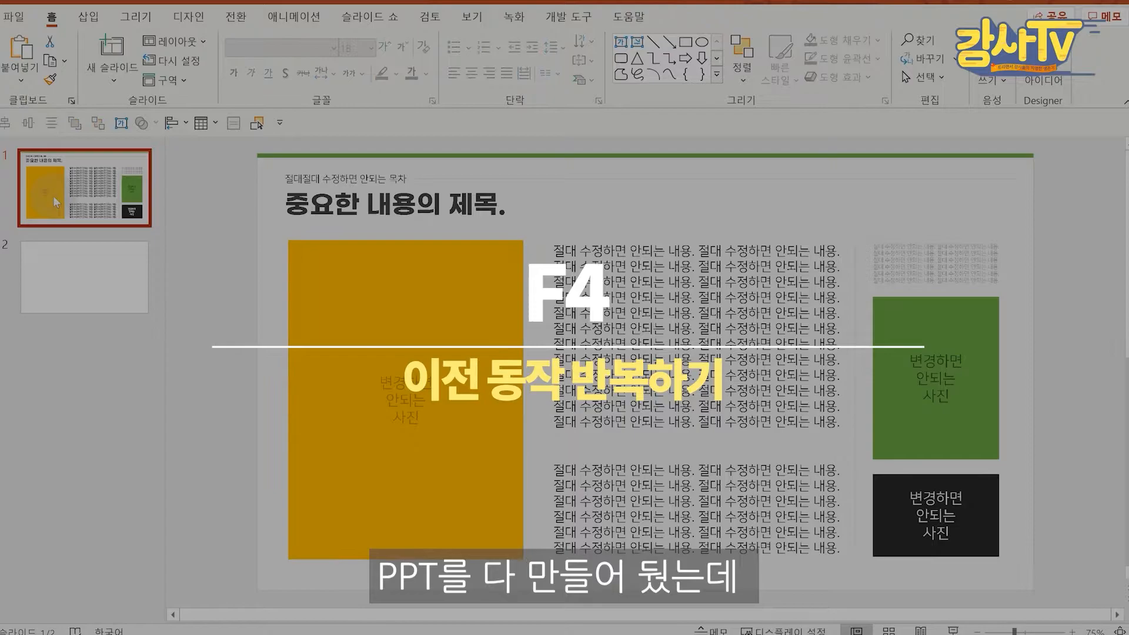
pyautogui.press('Return')
pyautogui.press('Return')
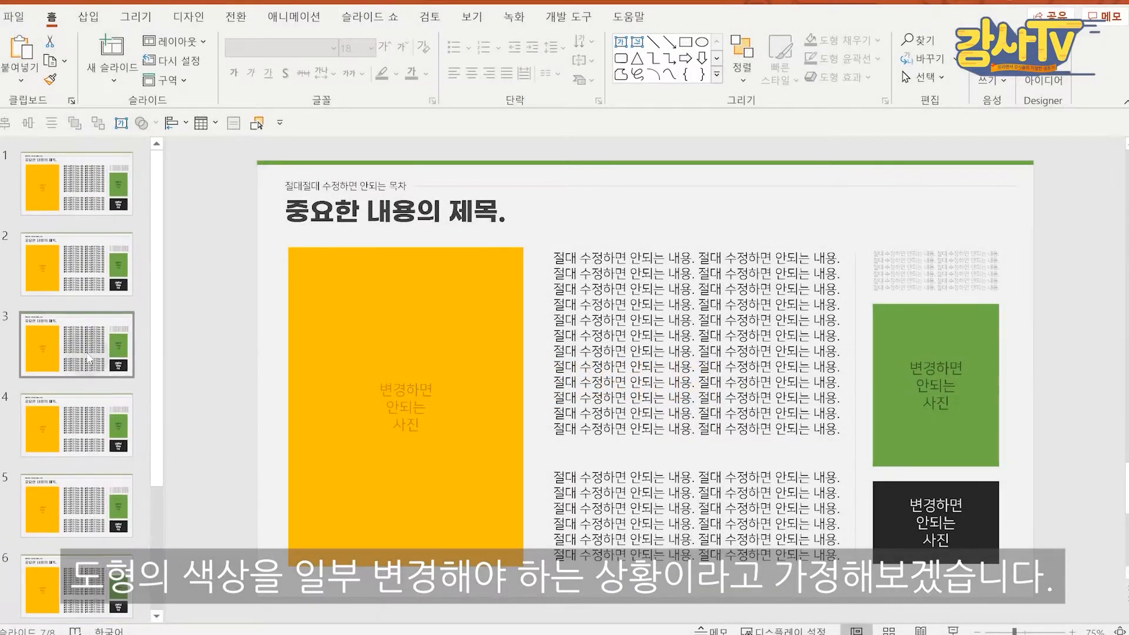
pyautogui.click(92, 166)
pyautogui.click(205, 198)
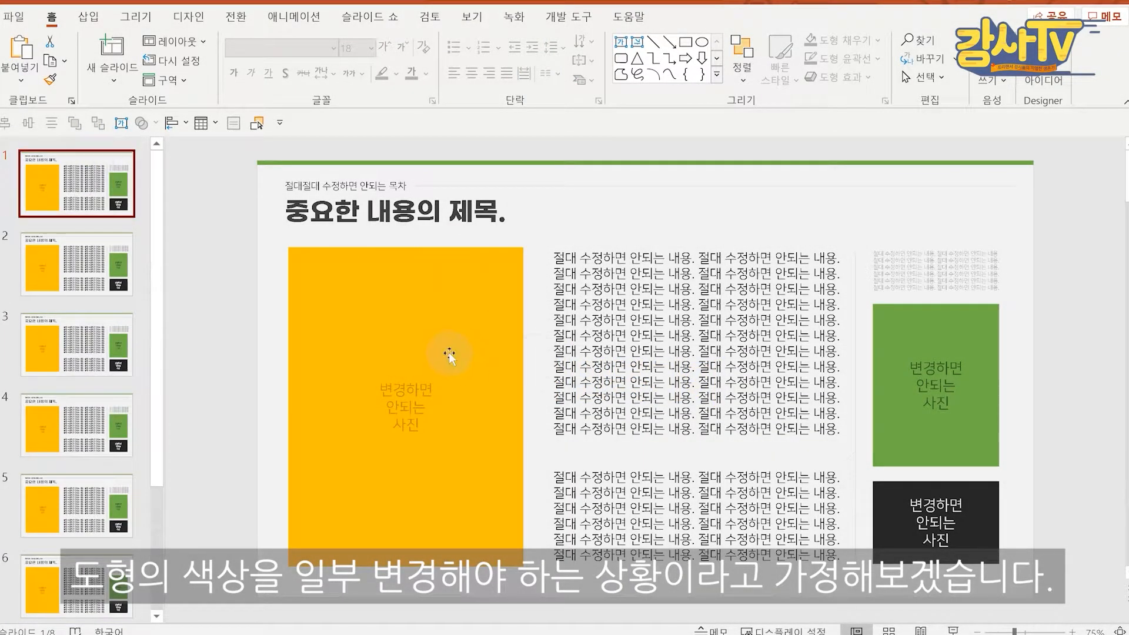
# Fill slide 1's yellow rectangle blue via Shape Format > Shape Fill.
pyautogui.click(436, 294)
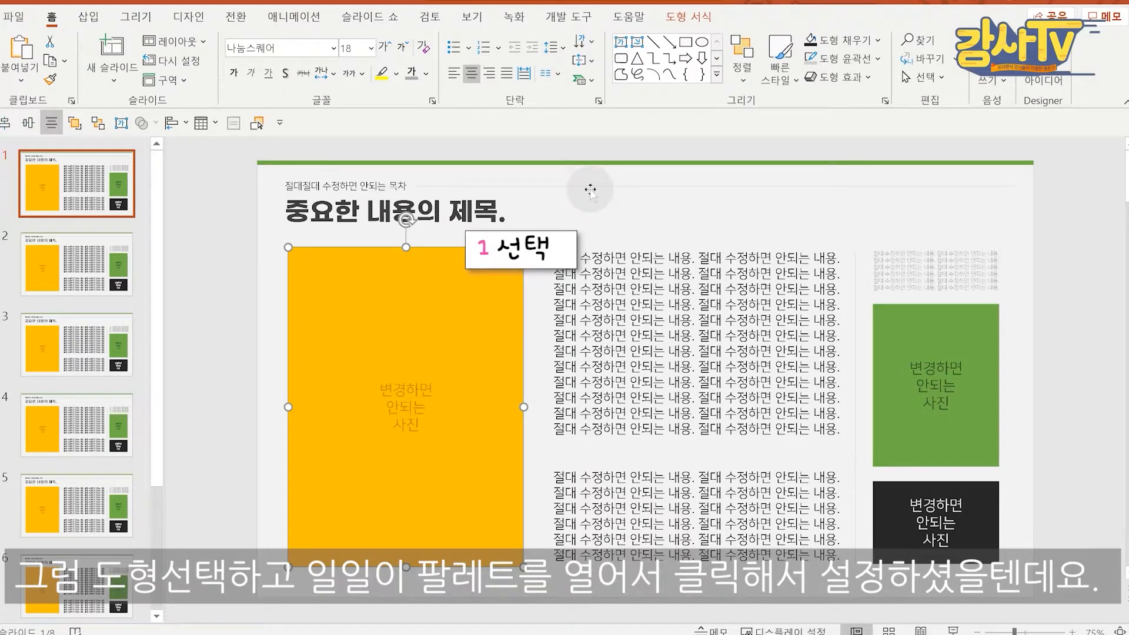
pyautogui.click(688, 16)
pyautogui.click(442, 40)
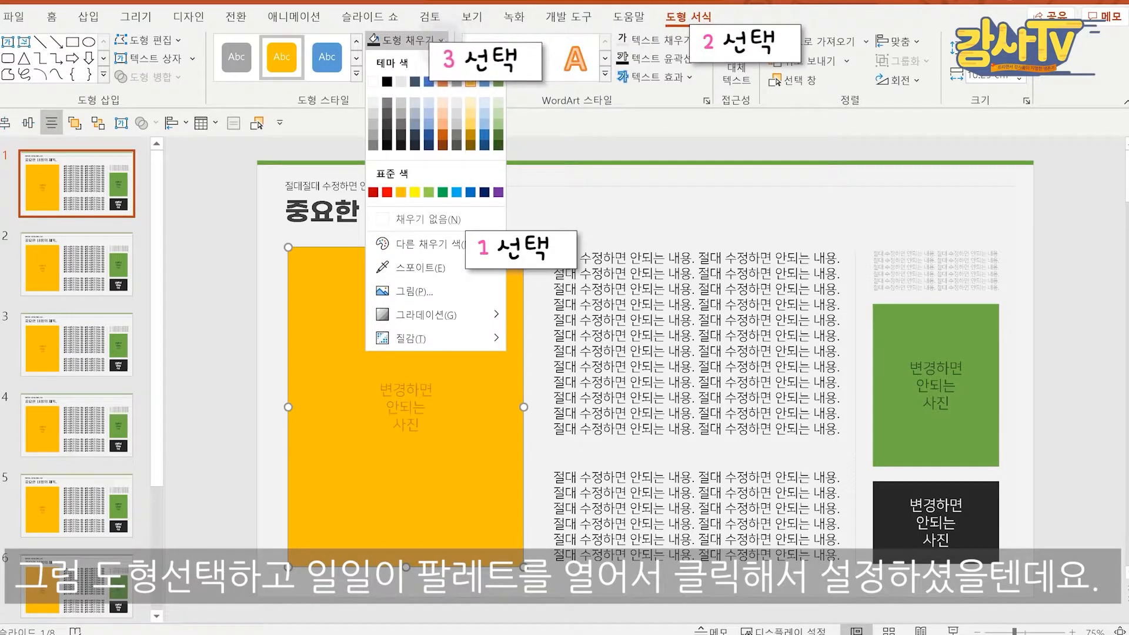
pyautogui.click(430, 83)
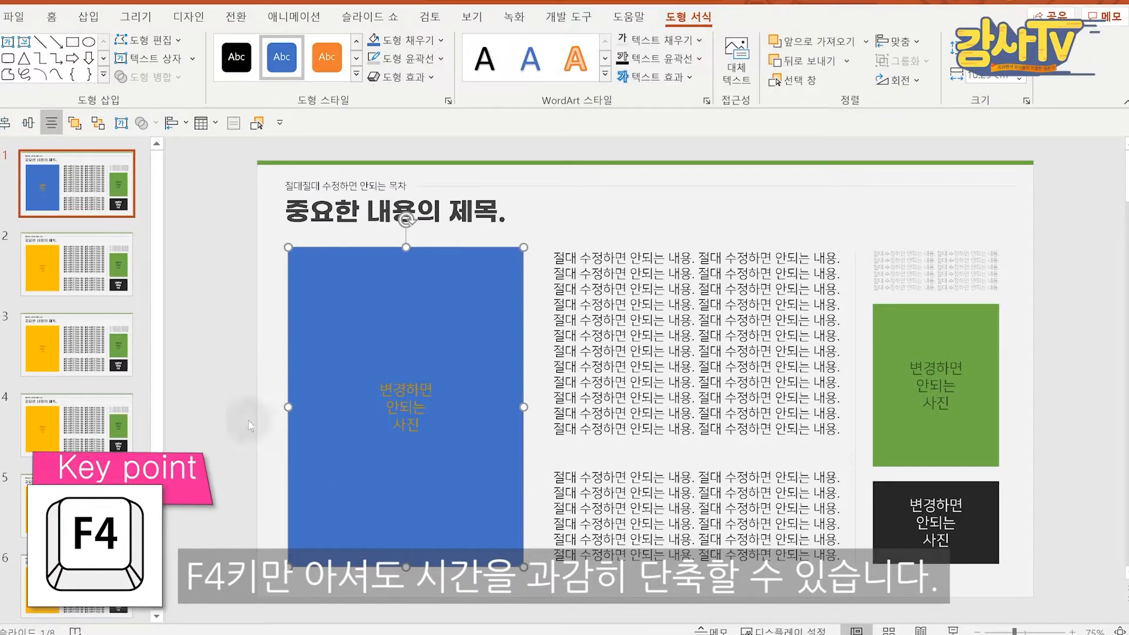
pyautogui.click(229, 328)
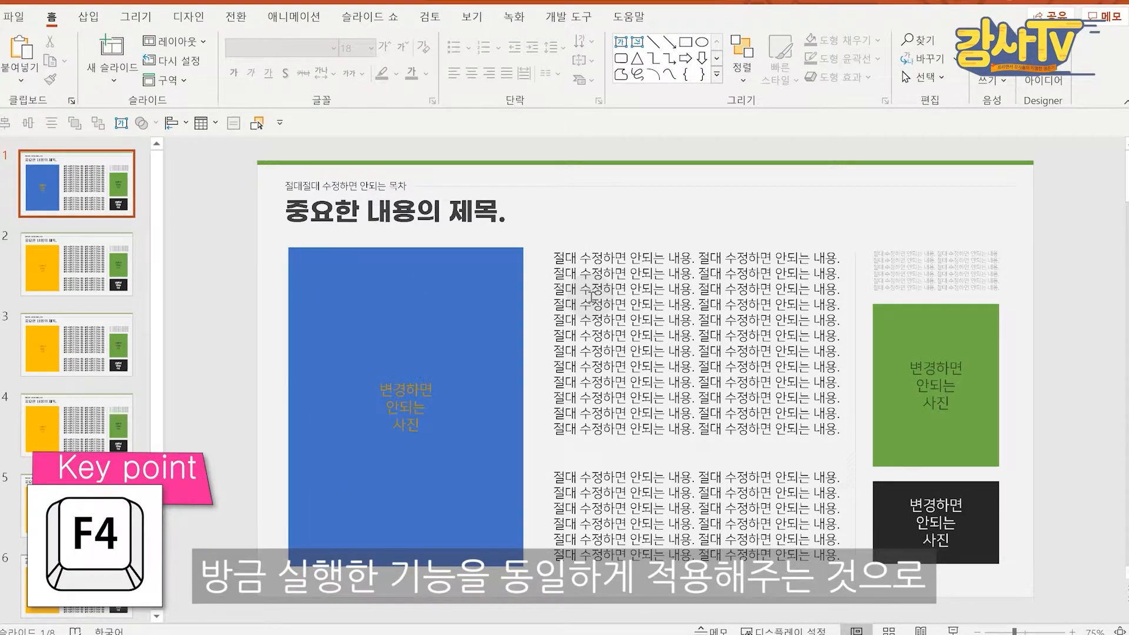
# Repeat the blue fill with F4 on the rectangles of slides 3, 4 and 5.
pyautogui.click(373, 298)
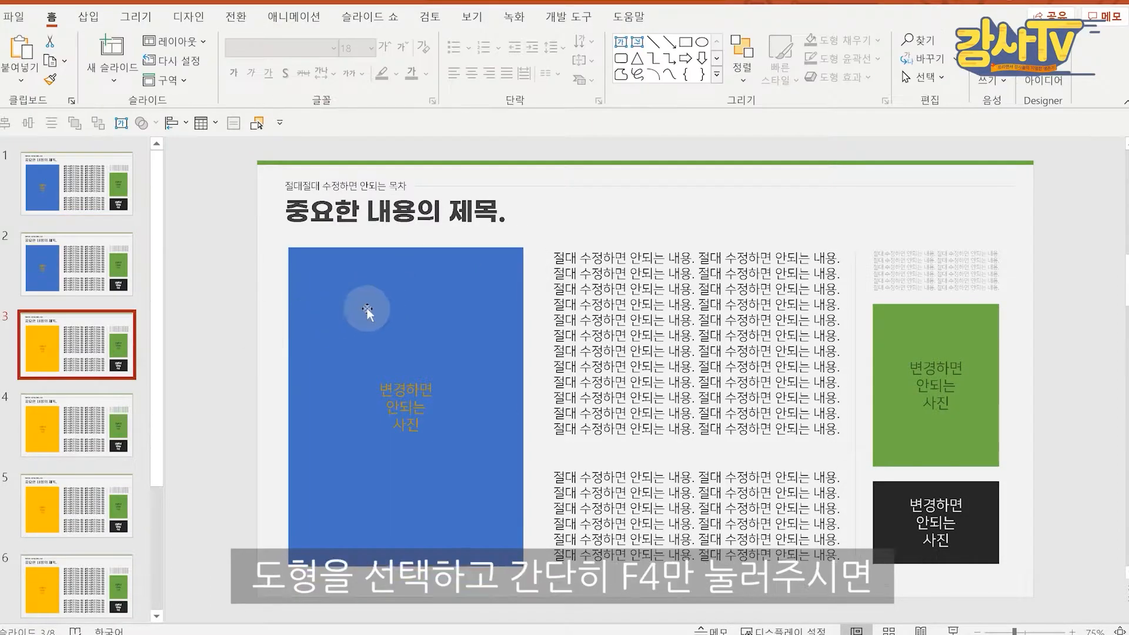
pyautogui.click(436, 288)
pyautogui.press('F4')
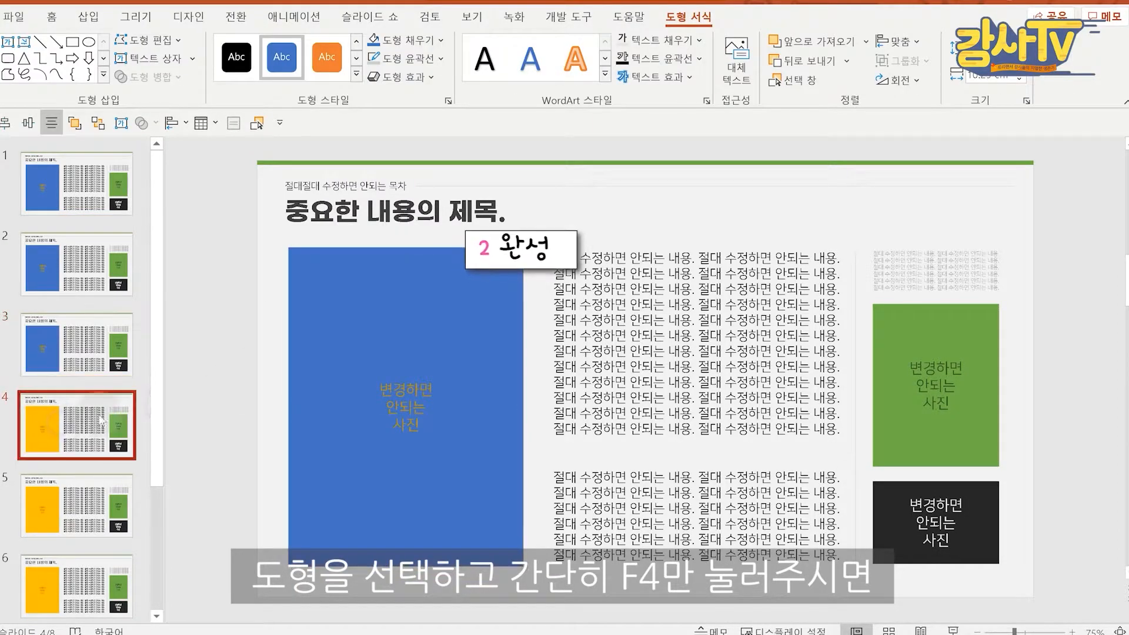
pyautogui.click(461, 396)
pyautogui.press('F4')
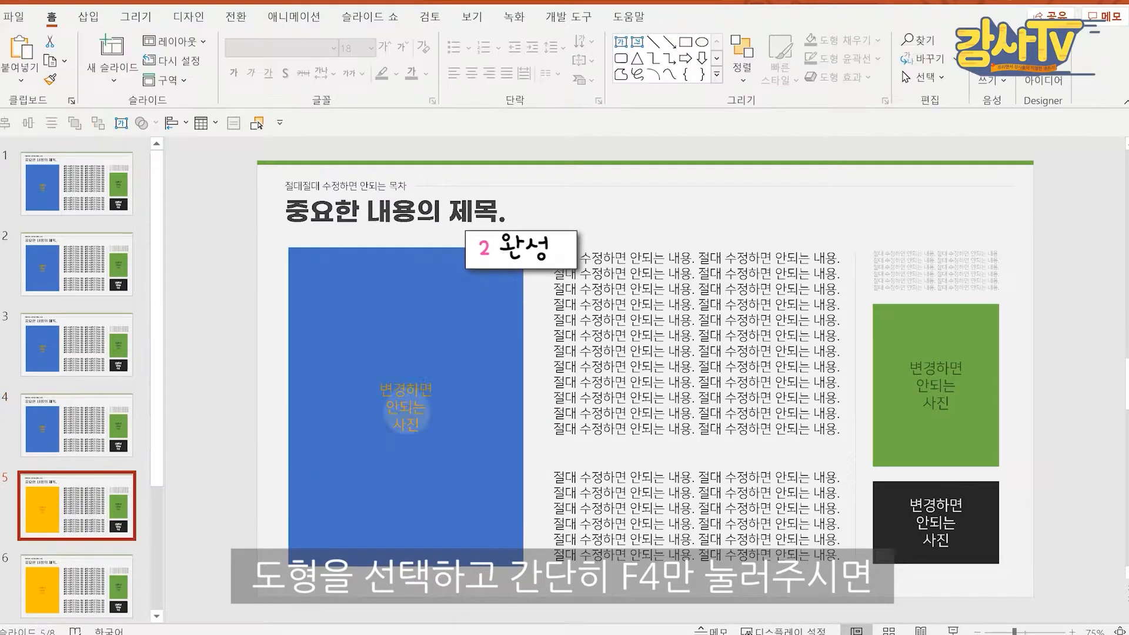
pyautogui.click(461, 346)
pyautogui.press('F4')
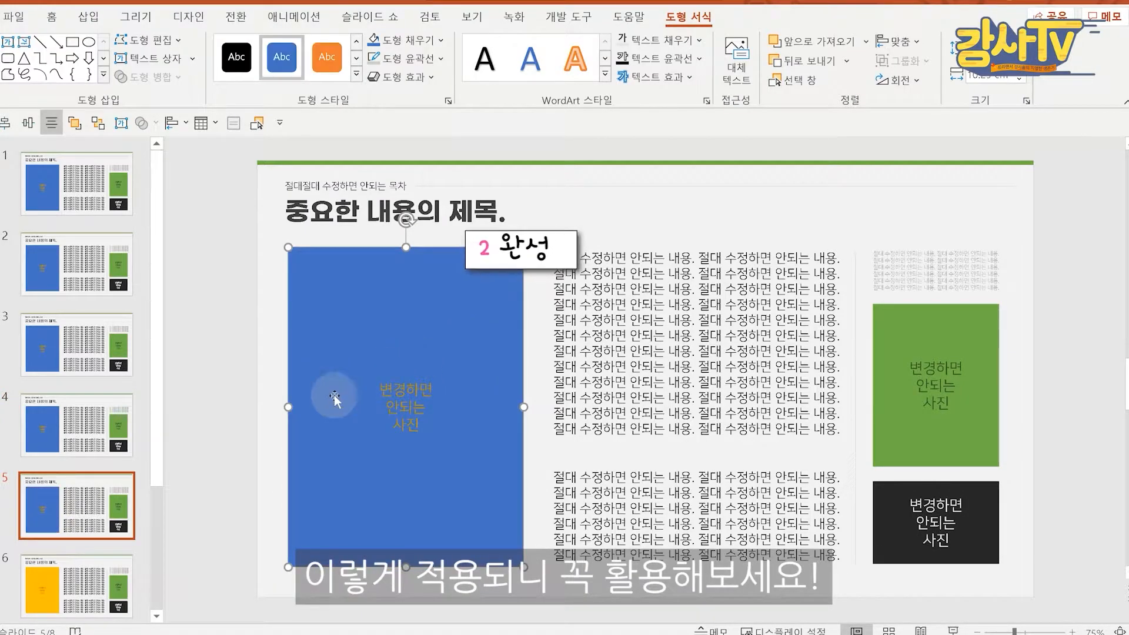
pyautogui.scroll(-3, 140, 488)
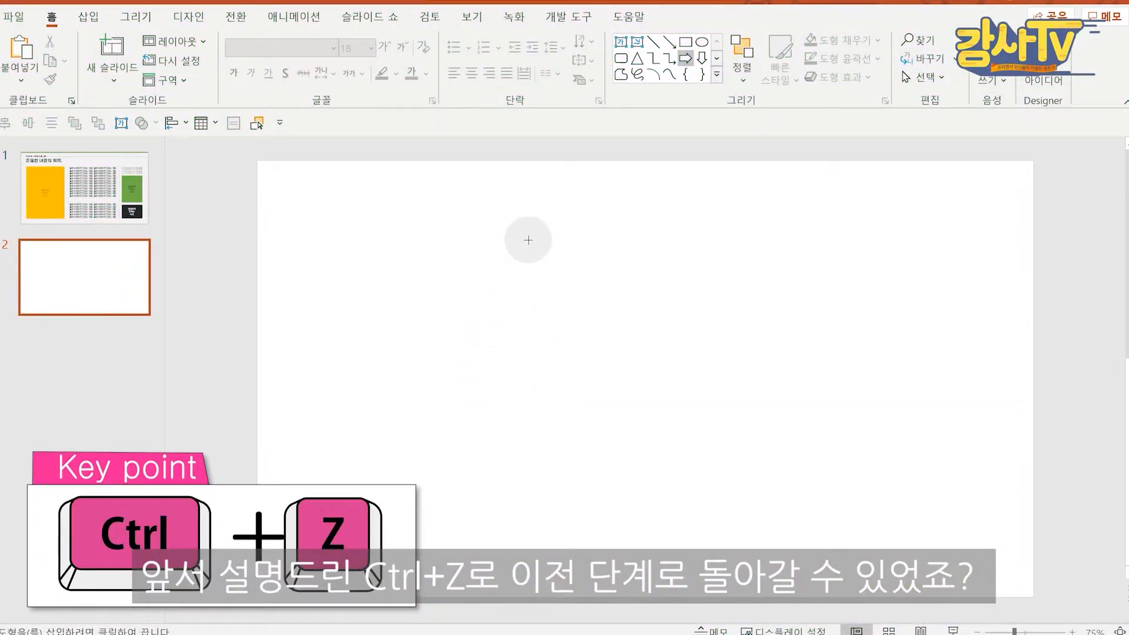
# Draw a yellow right-pointing block arrow on slide 2 and Ctrl-drag a copy beneath it.
pyautogui.moveTo(438, 312); pyautogui.dragTo(859, 430)
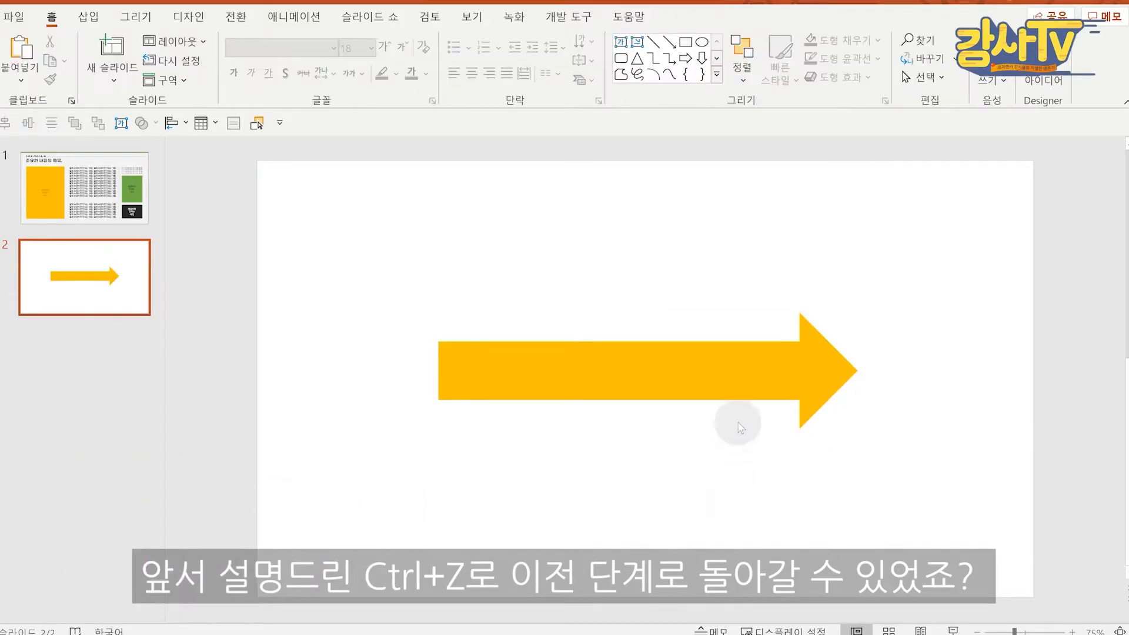
pyautogui.moveTo(704, 373); pyautogui.dragTo(725, 453)
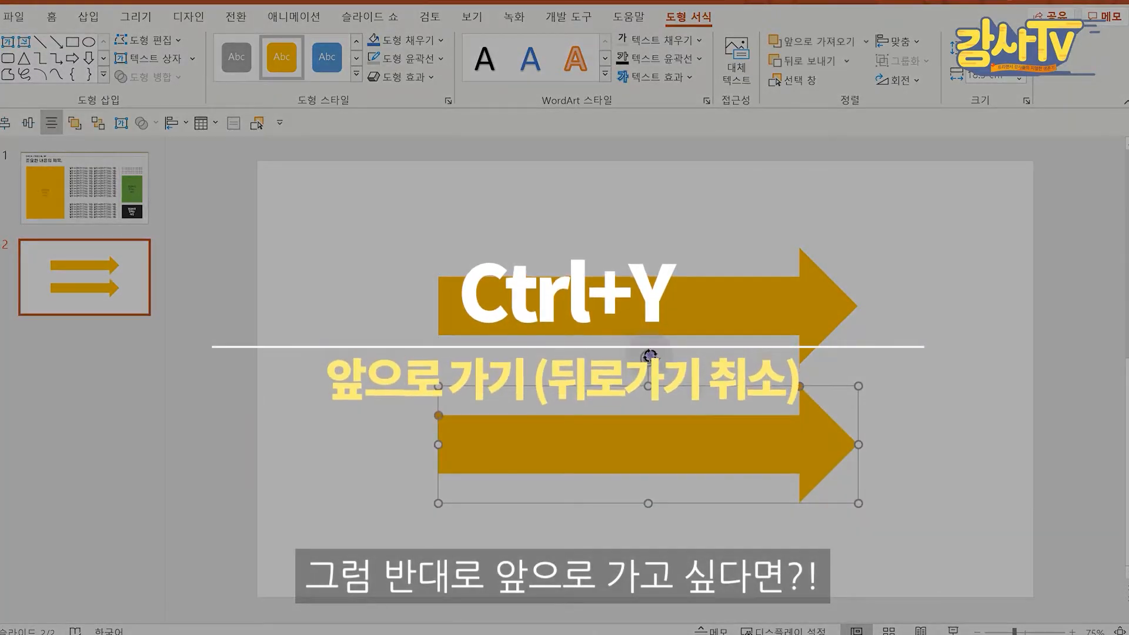
# Rotate the lower arrow to point left, toggling Ctrl+Z and Ctrl+Y twice, then add slide 3.
pyautogui.moveTo(759, 569); pyautogui.dragTo(652, 540)
pyautogui.hotkey('ctrl', 'z')
pyautogui.hotkey('ctrl', 'y')
pyautogui.hotkey('ctrl', 'z')
pyautogui.hotkey('ctrl', 'y')
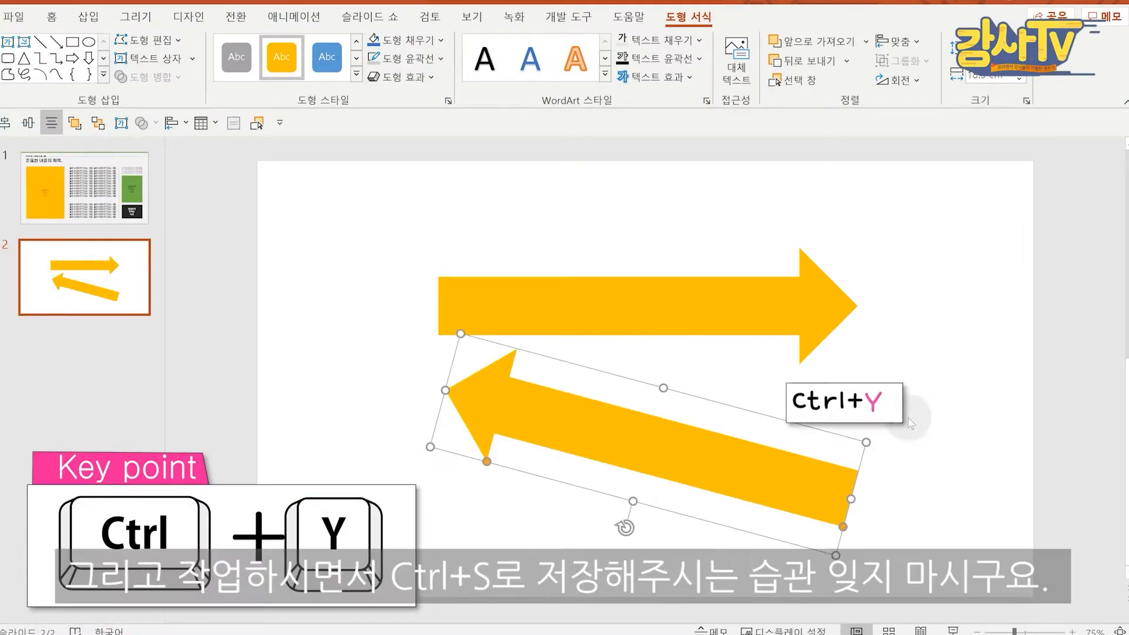
pyautogui.click(940, 371)
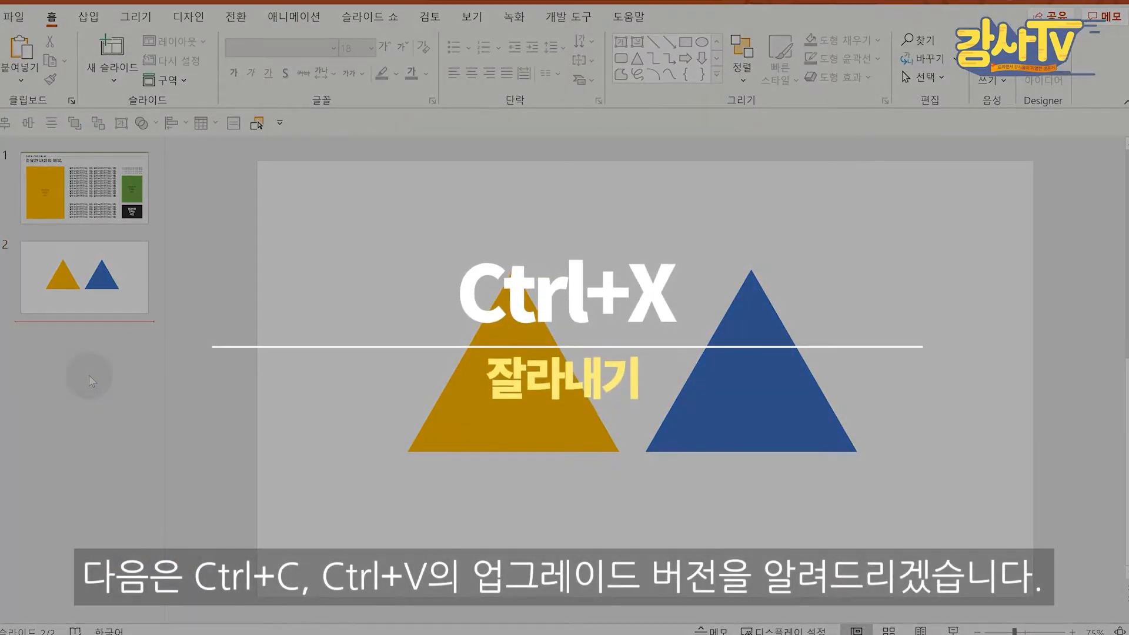
pyautogui.press('Return')
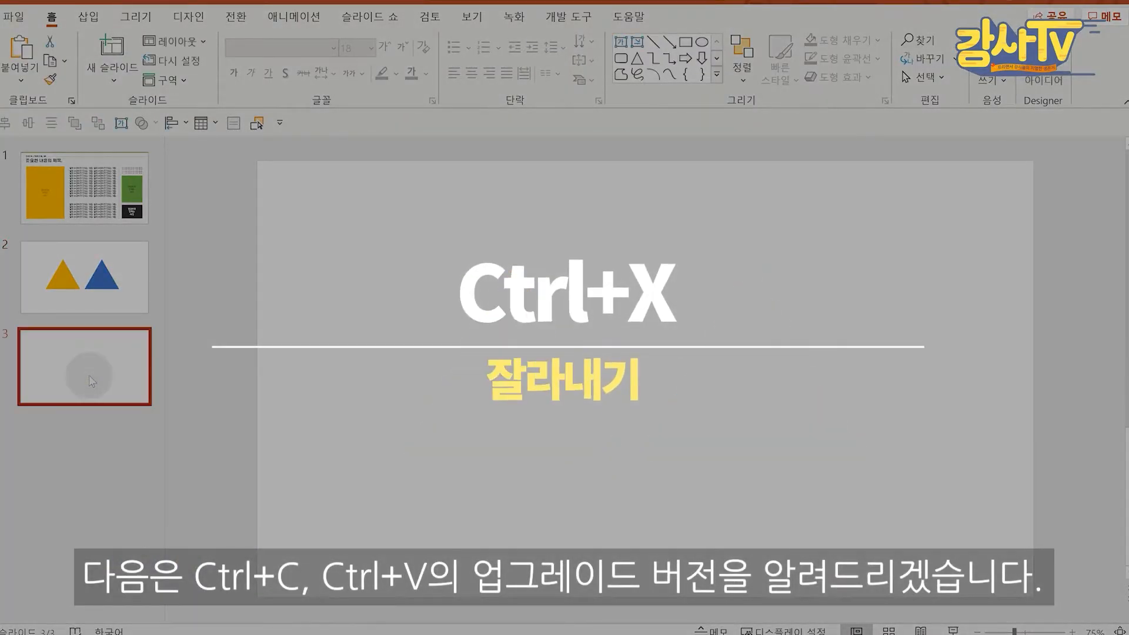
# Back on slide 2, select the blue triangle and copy it with Ctrl+C.
pyautogui.press('Up')
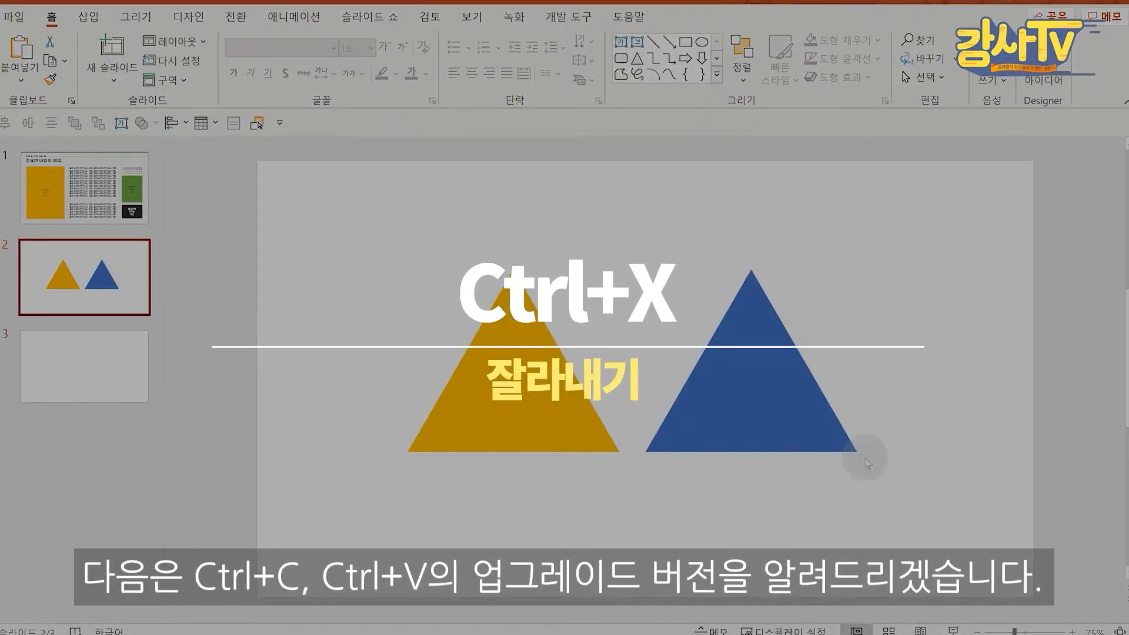
pyautogui.click(721, 369)
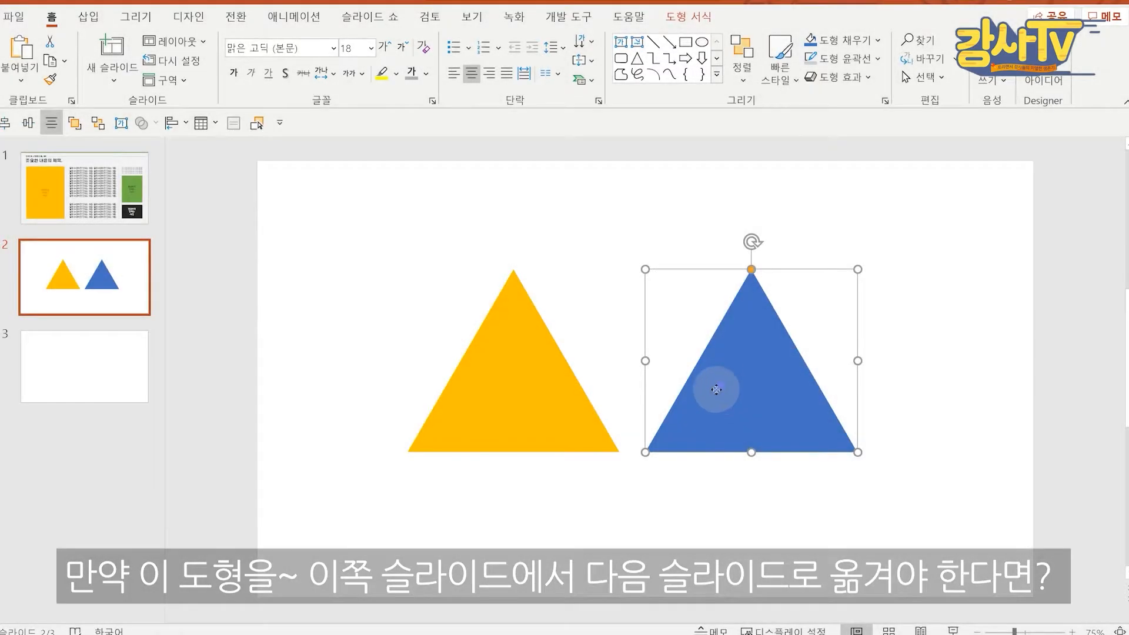
pyautogui.moveTo(716, 389); pyautogui.dragTo(73, 388)
pyautogui.moveTo(202, 411); pyautogui.dragTo(726, 361)
pyautogui.hotkey('ctrl', 'c')
# Paste the blue triangle onto slide 3 and delete the original from slide 2.
pyautogui.click(101, 380)
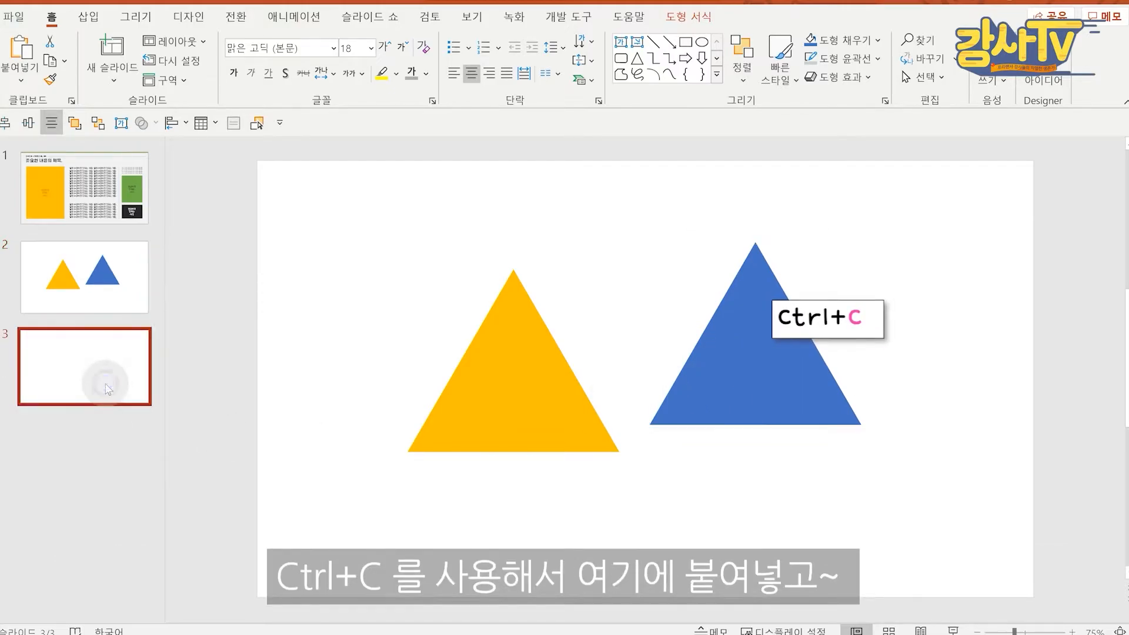
pyautogui.hotkey('ctrl', 'v')
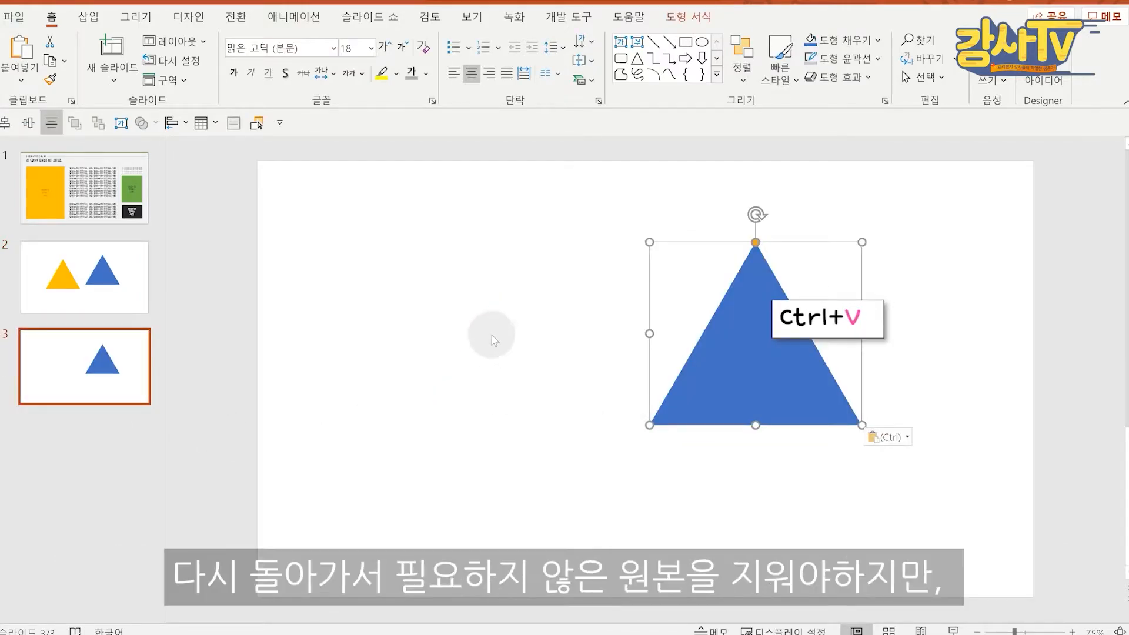
pyautogui.click(100, 292)
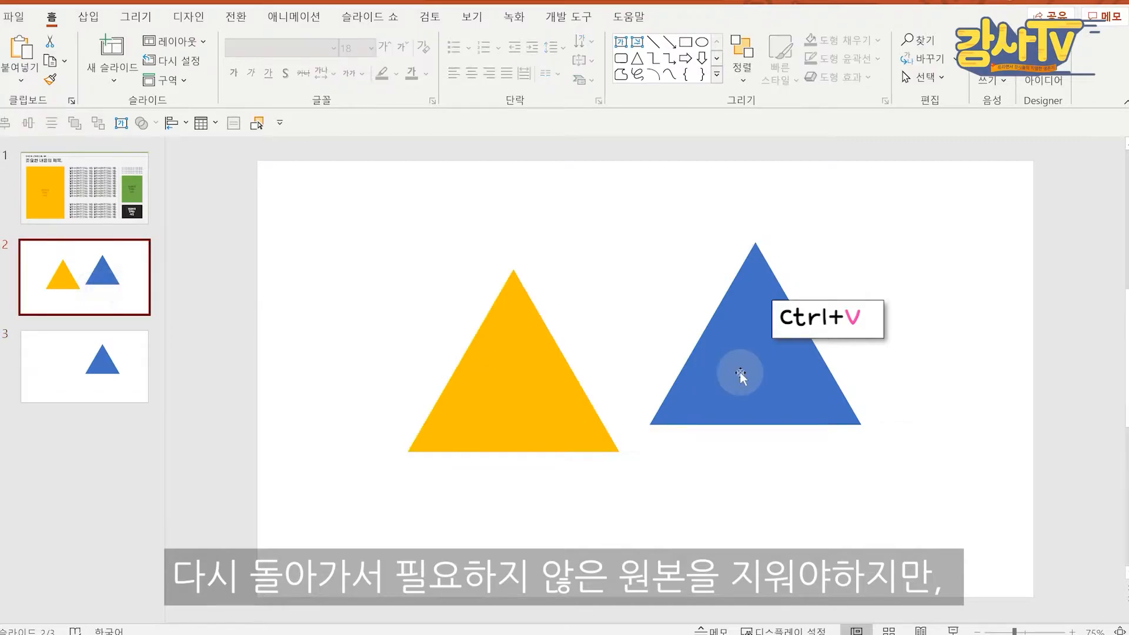
pyautogui.click(759, 365)
pyautogui.press('Delete')
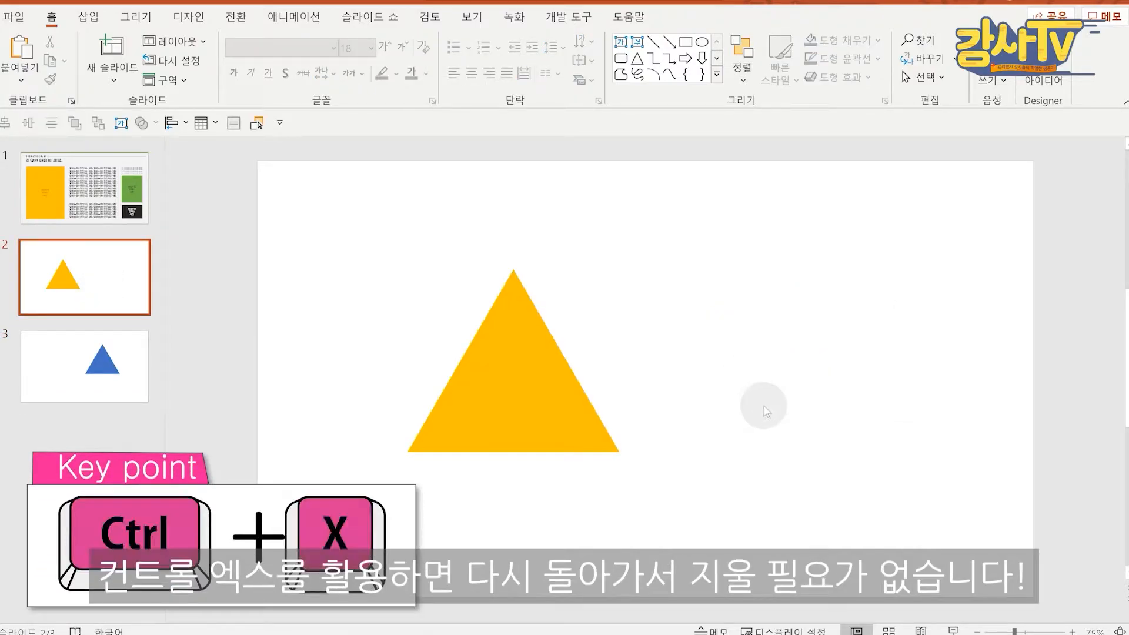
# Restore the deleted blue triangle, then cut it from slide 2 and paste it near slide 3's centre.
pyautogui.hotkey('ctrl', 'z')
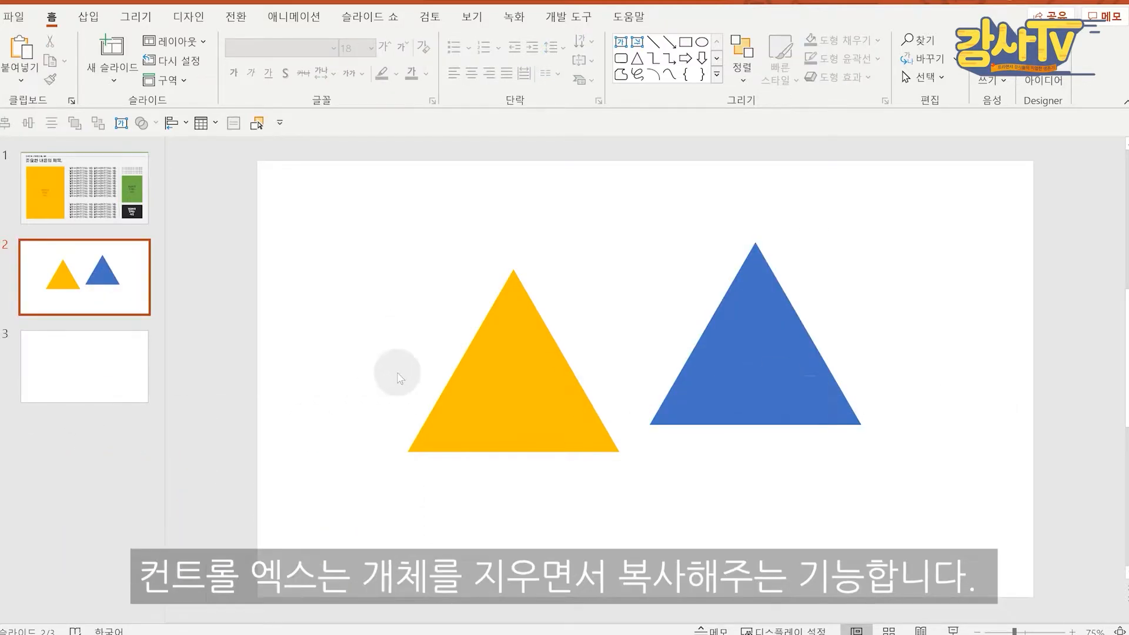
pyautogui.hotkey('ctrl', 'x')
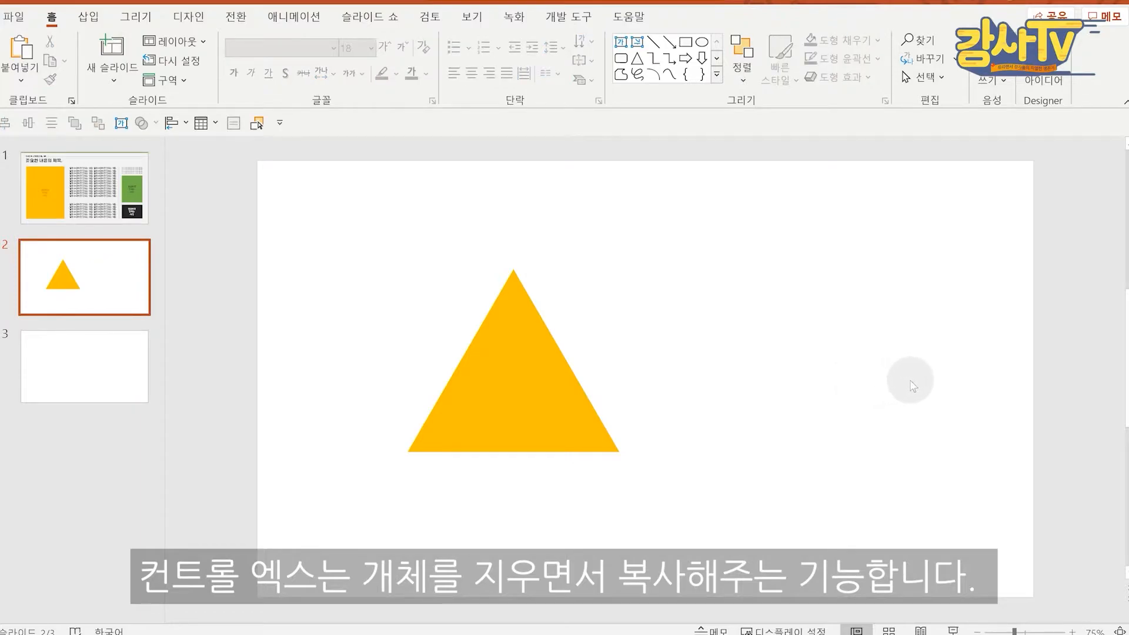
pyautogui.click(130, 378)
pyautogui.click(908, 463)
pyautogui.hotkey('ctrl', 'v')
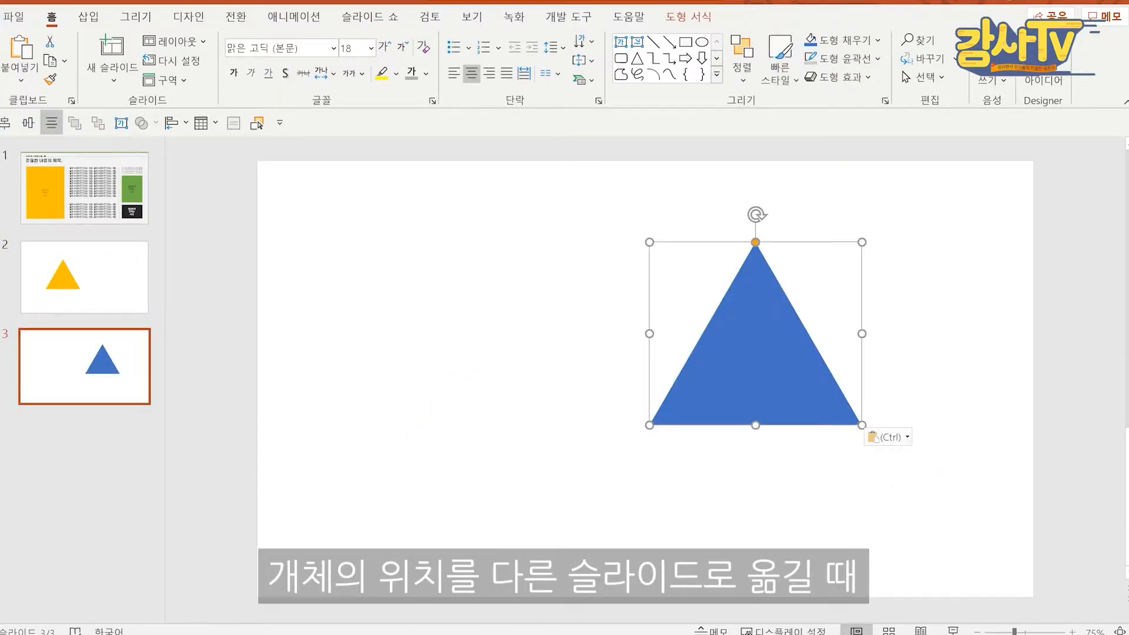
pyautogui.moveTo(736, 373); pyautogui.dragTo(672, 398)
pyautogui.click(854, 356)
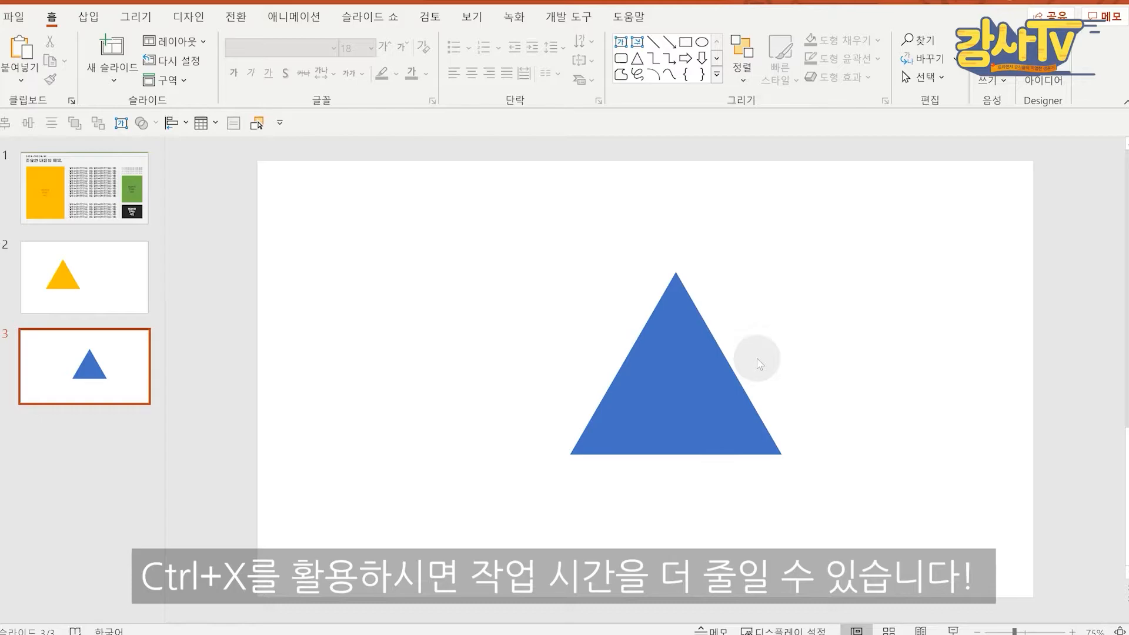
pyautogui.click(131, 262)
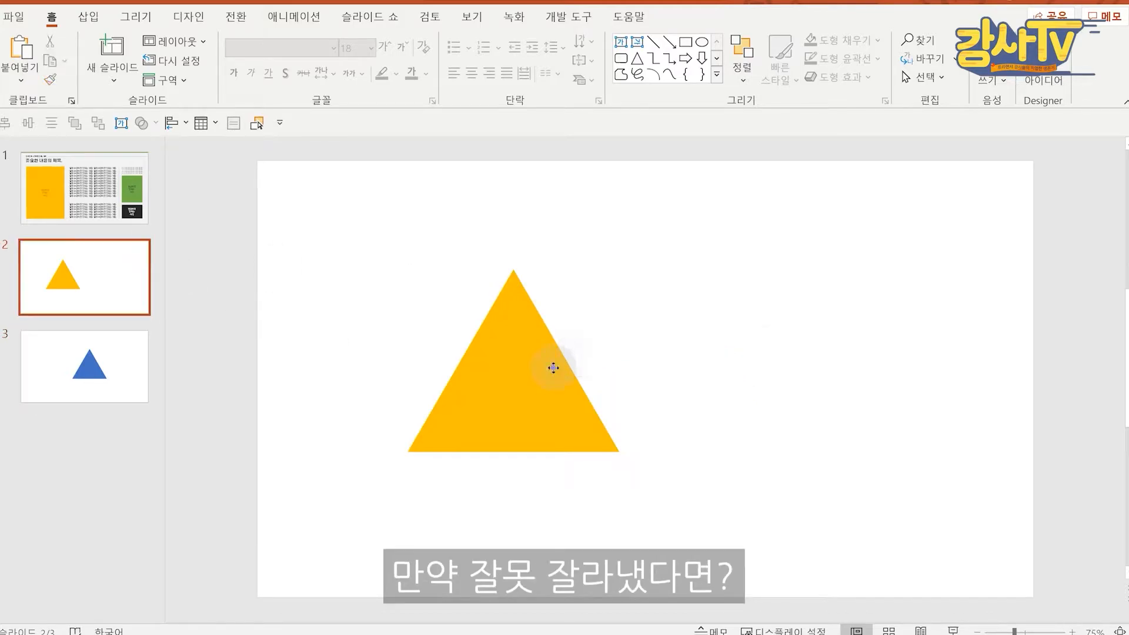
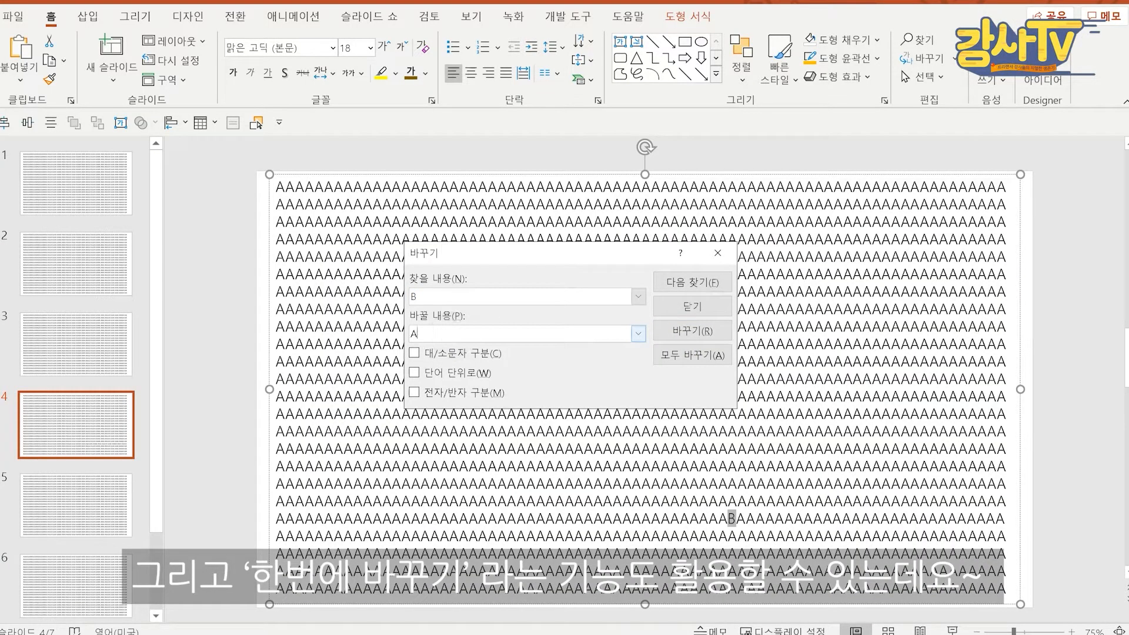
# Finish the pending replacement and enter 강사TV in the slide's text box.
pyautogui.click(688, 330)
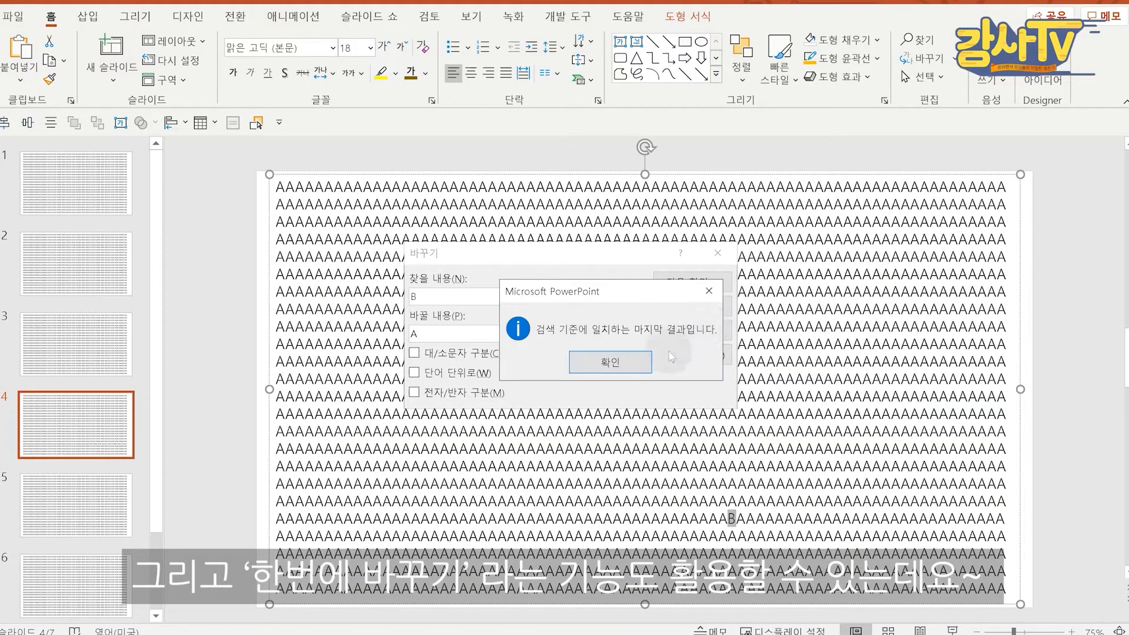
pyautogui.click(595, 365)
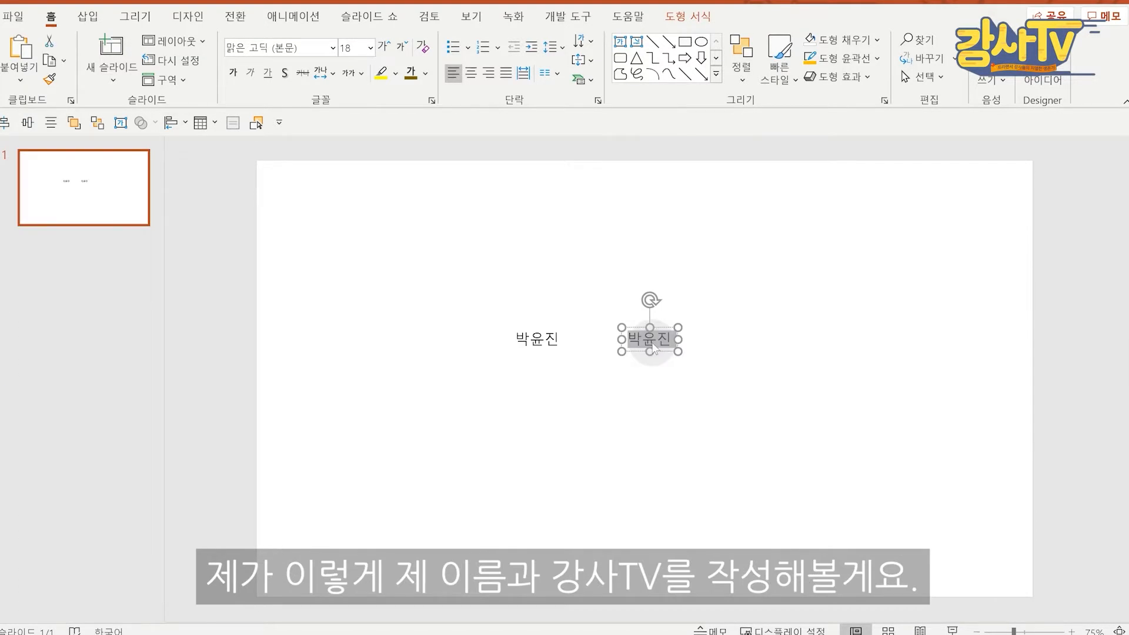
pyautogui.write('강사TV')
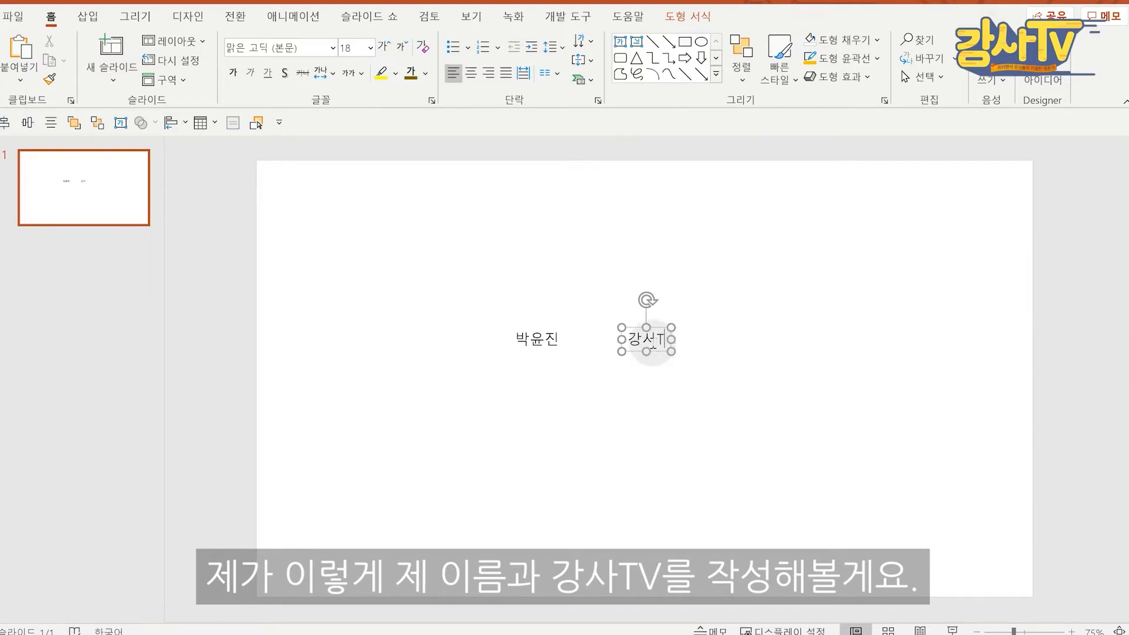
pyautogui.click(754, 441)
# Duplicate slide 1 with Ctrl+D until the deck has 15 slides, then open Find.
pyautogui.click(96, 189)
pyautogui.hotkey('ctrl', 'd')
pyautogui.hotkey('ctrl', 'd')
pyautogui.hotkey('ctrl', 'd')
pyautogui.hotkey('ctrl', 'd')
pyautogui.hotkey('ctrl', 'd')
pyautogui.hotkey('ctrl', 'd')
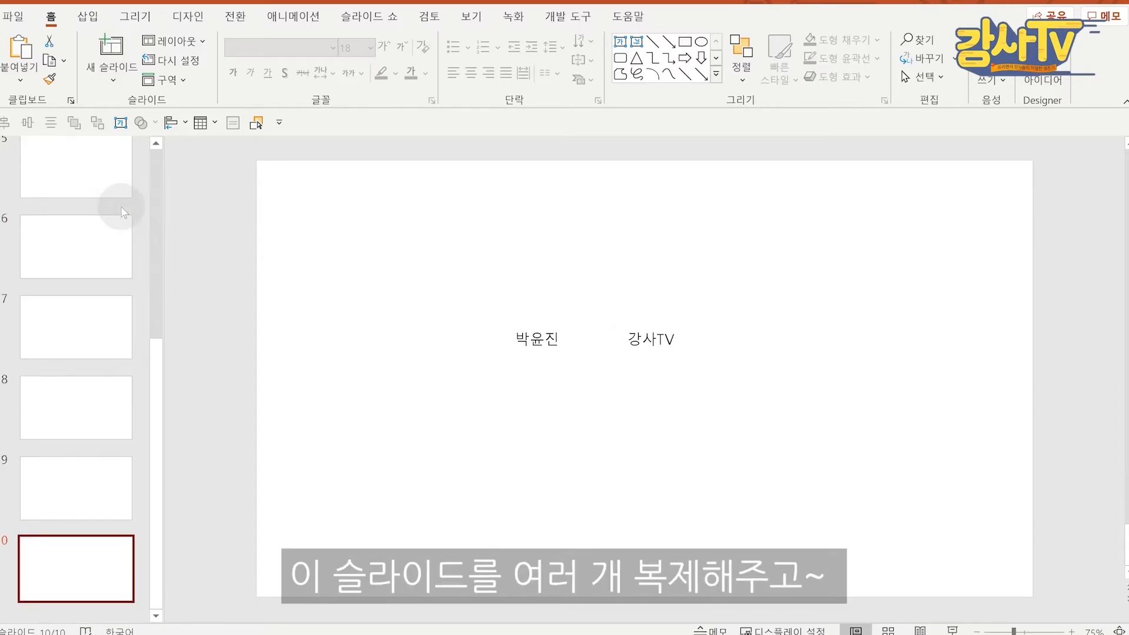
pyautogui.hotkey('ctrl', 'd')
pyautogui.hotkey('ctrl', 'd')
pyautogui.hotkey('ctrl', 'd')
pyautogui.hotkey('ctrl', 'd')
pyautogui.hotkey('ctrl', 'd')
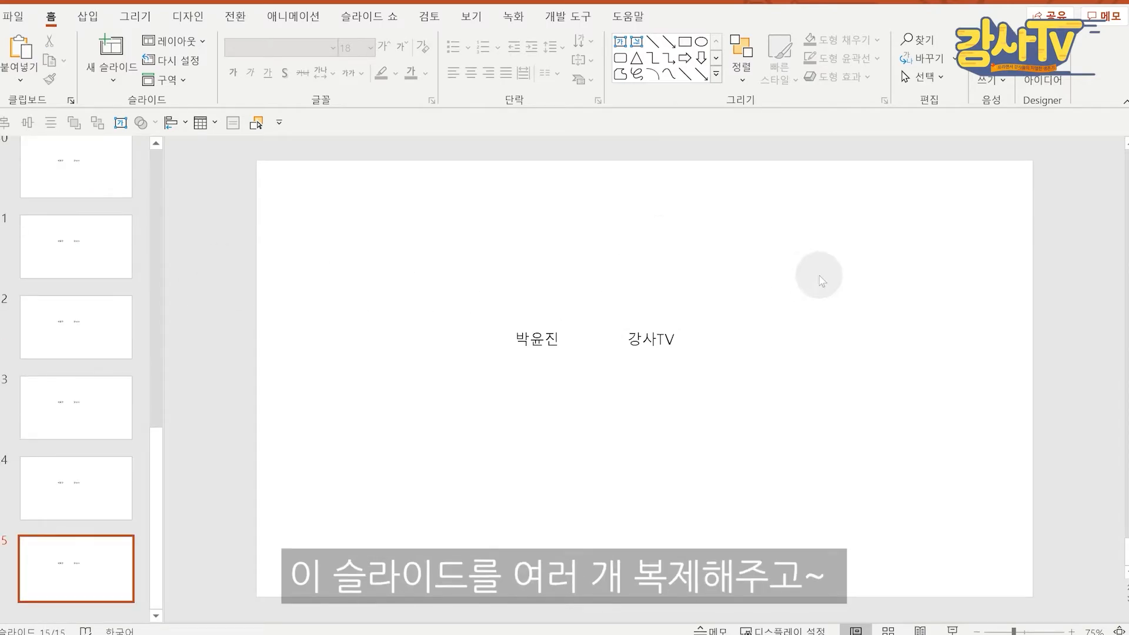
pyautogui.hotkey('ctrl', 'f')
# Replace the presenter's name with 강사TV on all 15 slides using Replace All.
pyautogui.write('박윤진')
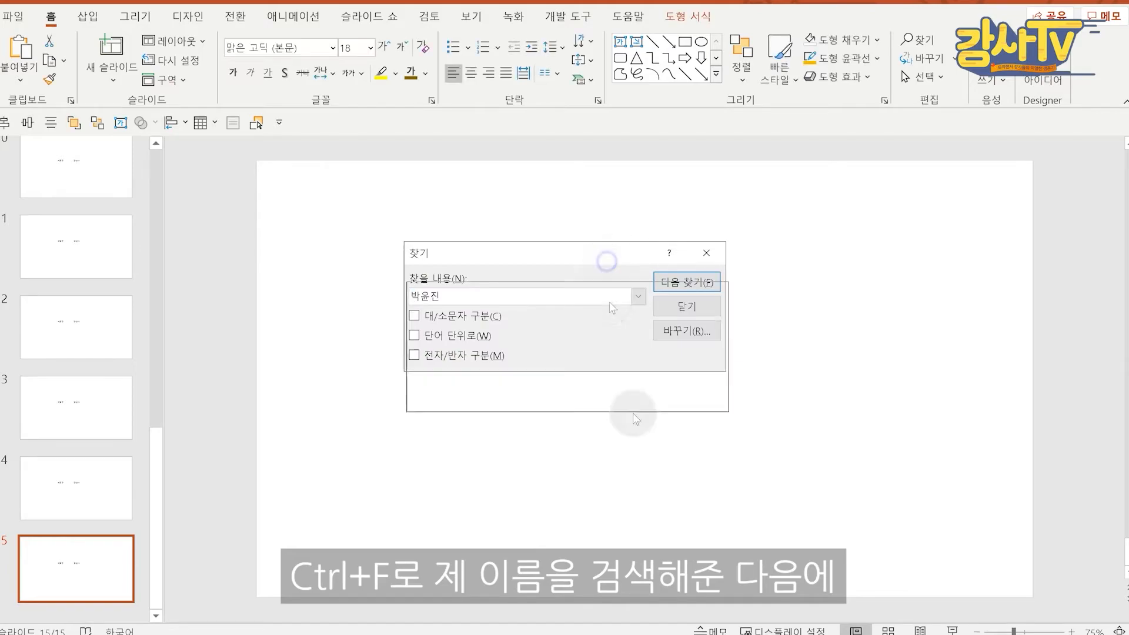
pyautogui.press('Return')
pyautogui.click(995, 231)
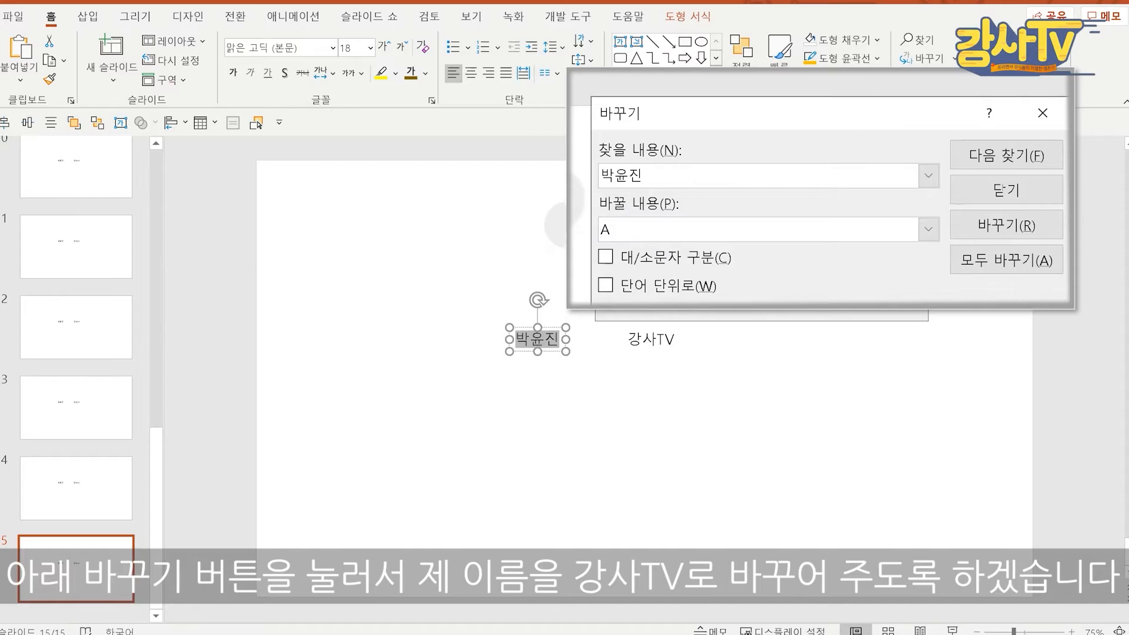
pyautogui.moveTo(617, 231); pyautogui.dragTo(595, 234)
pyautogui.write('강사TV')
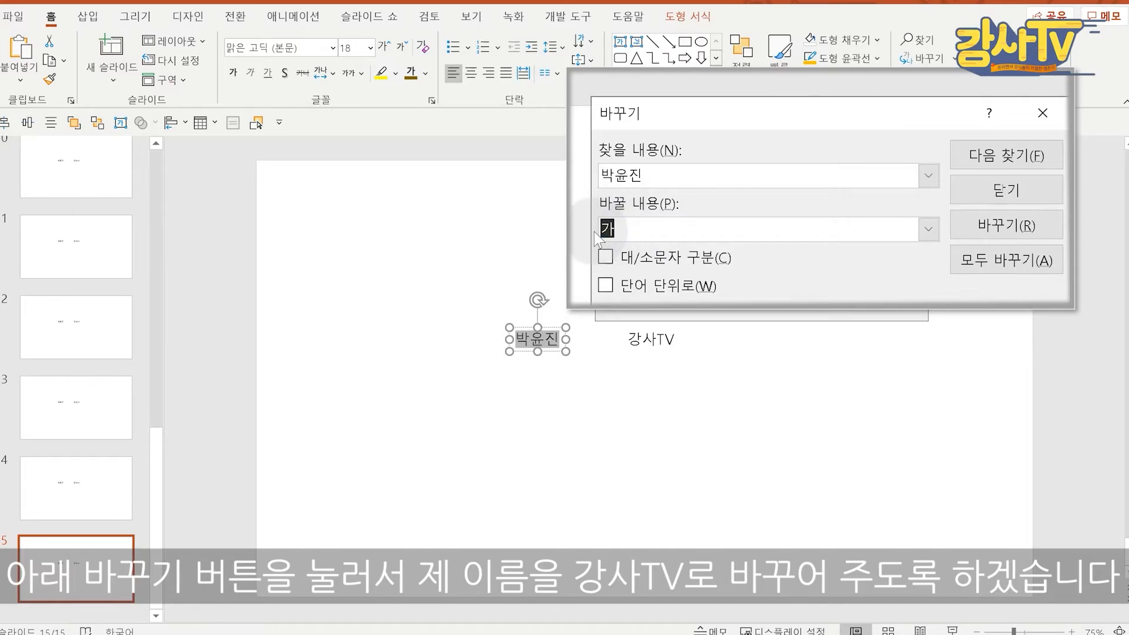
pyautogui.click(987, 268)
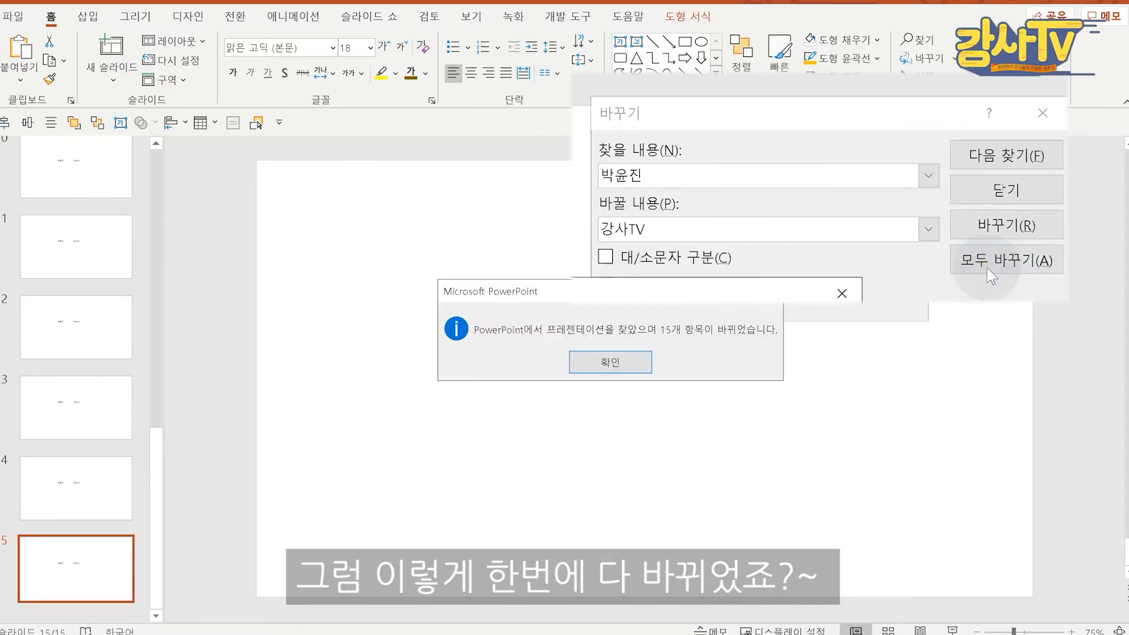
pyautogui.click(604, 362)
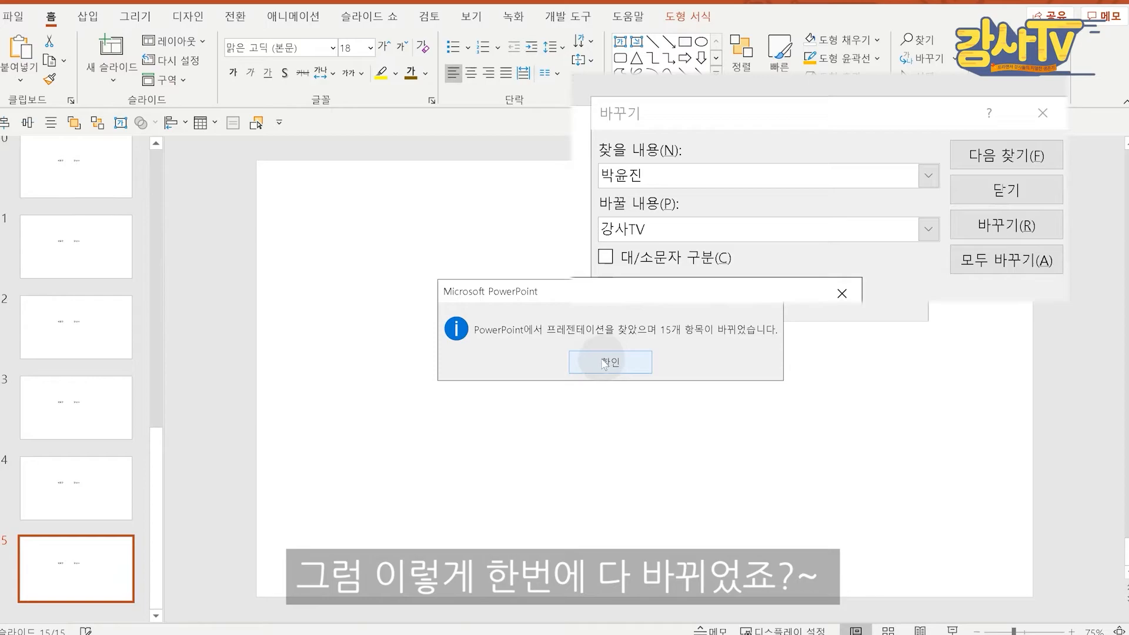
pyautogui.click(550, 413)
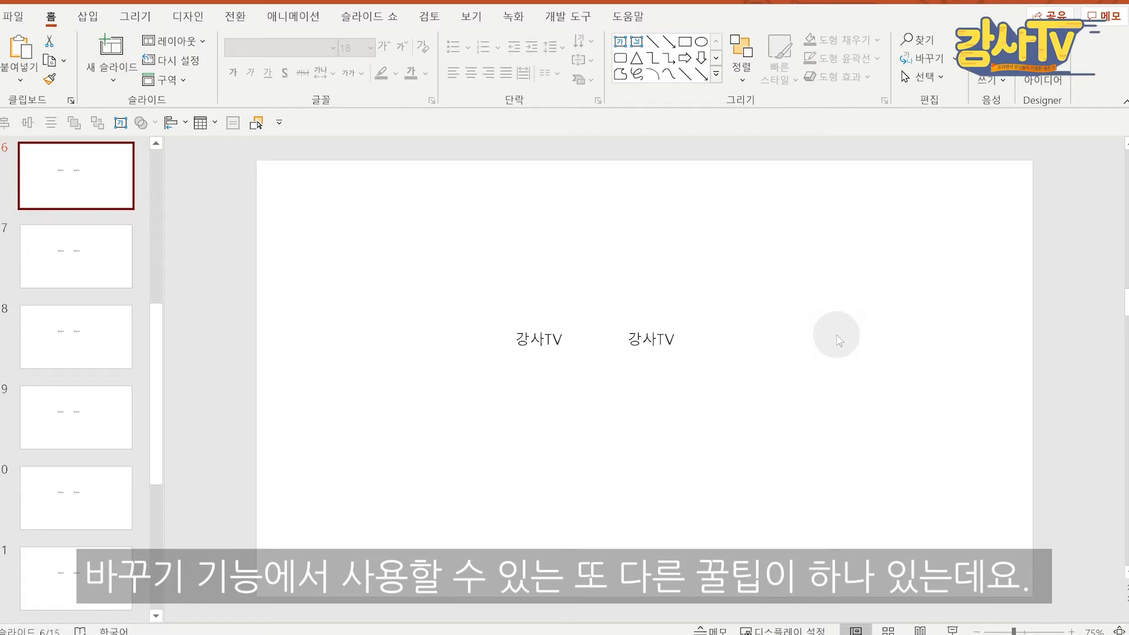
# Use Replace Fonts to swap 맑은 고딕 for 나눔고딕 throughout the presentation.
pyautogui.click(662, 347)
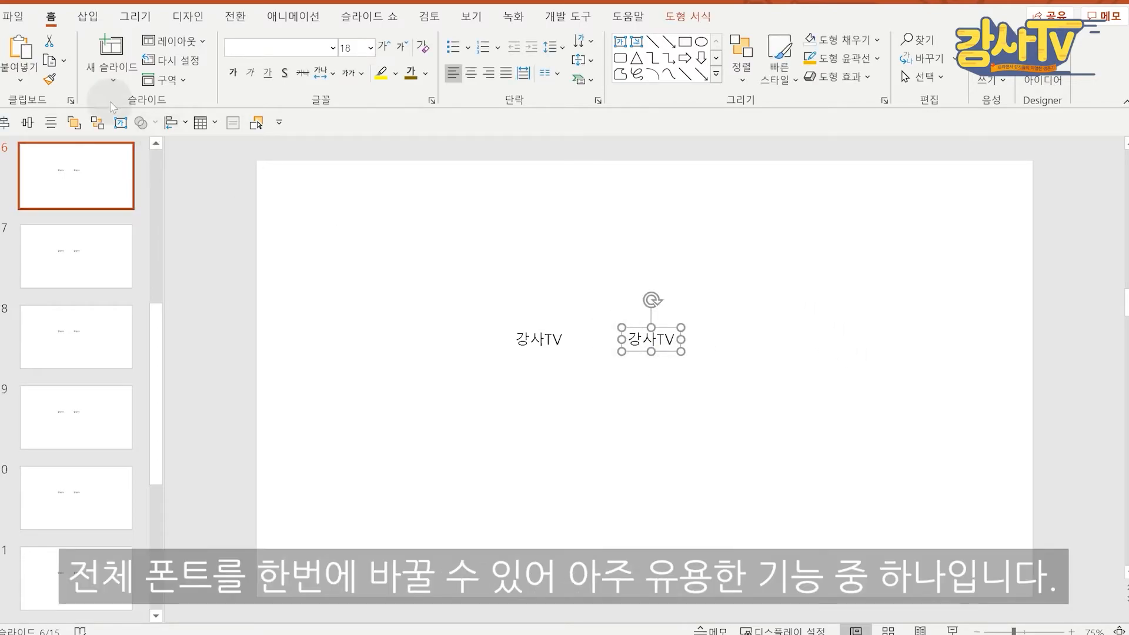
pyautogui.click(953, 58)
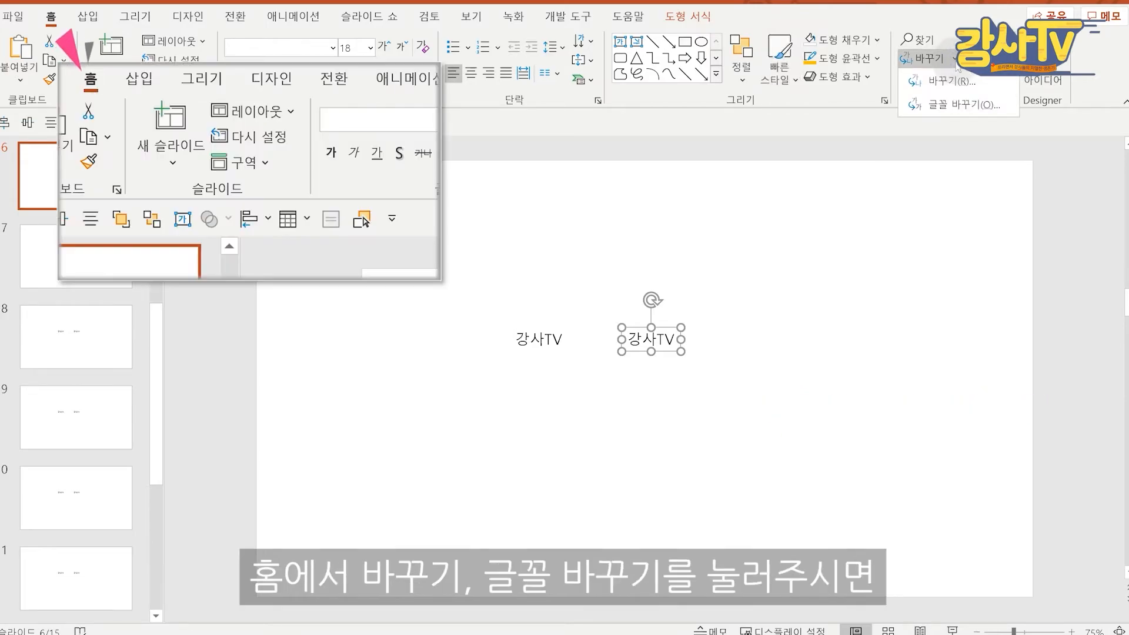
pyautogui.click(955, 103)
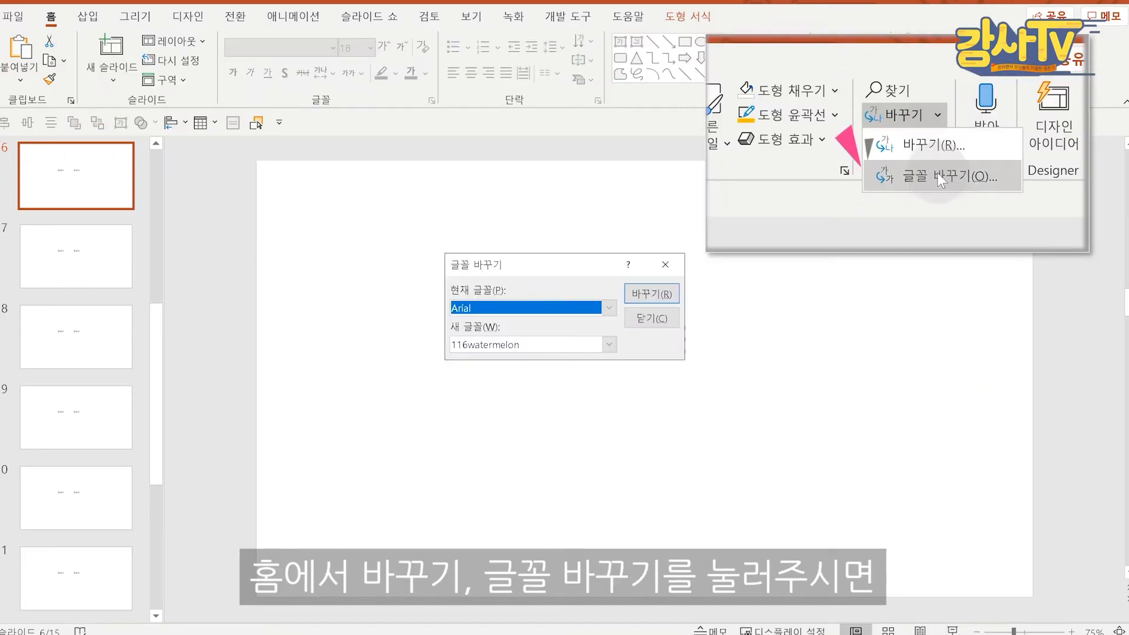
pyautogui.moveTo(848, 157); pyautogui.dragTo(850, 154)
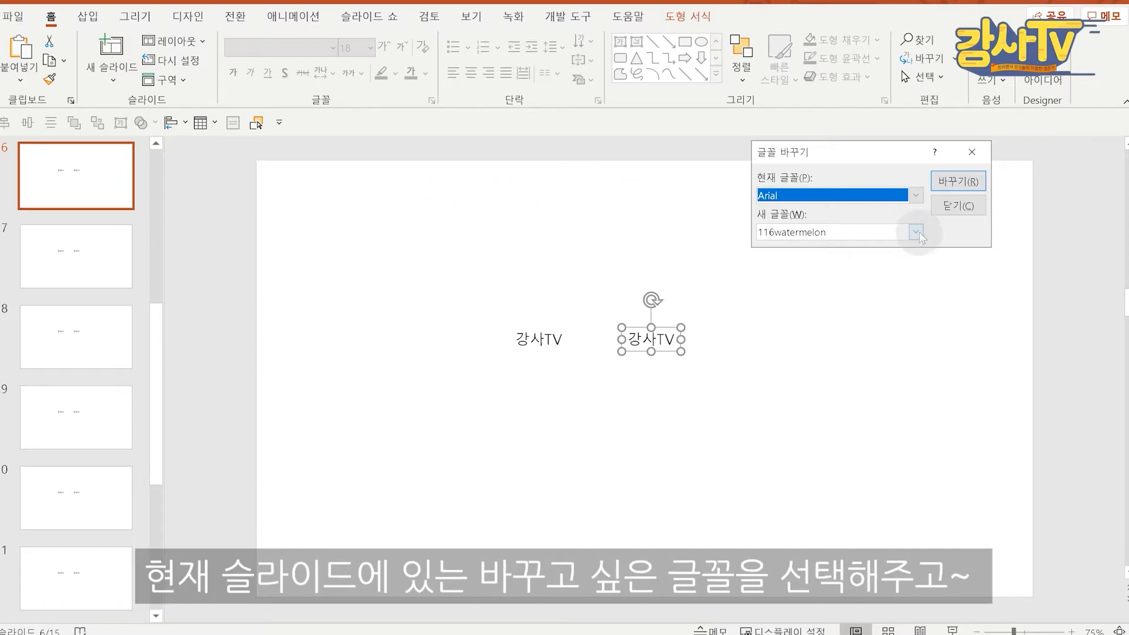
pyautogui.click(916, 196)
pyautogui.click(873, 229)
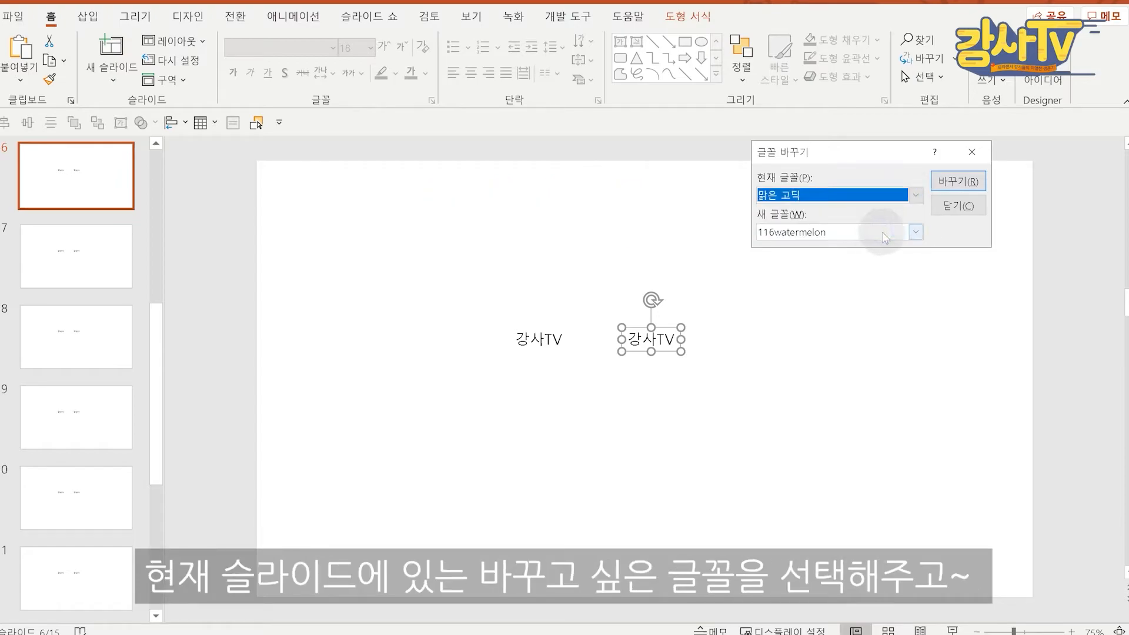
pyautogui.click(915, 232)
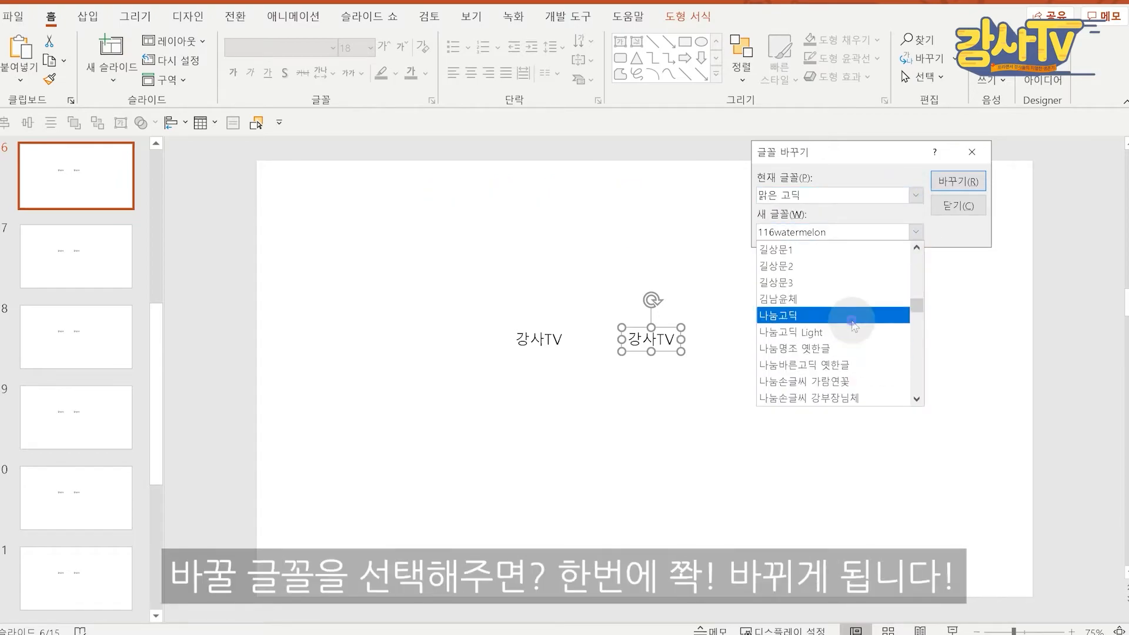
pyautogui.click(852, 320)
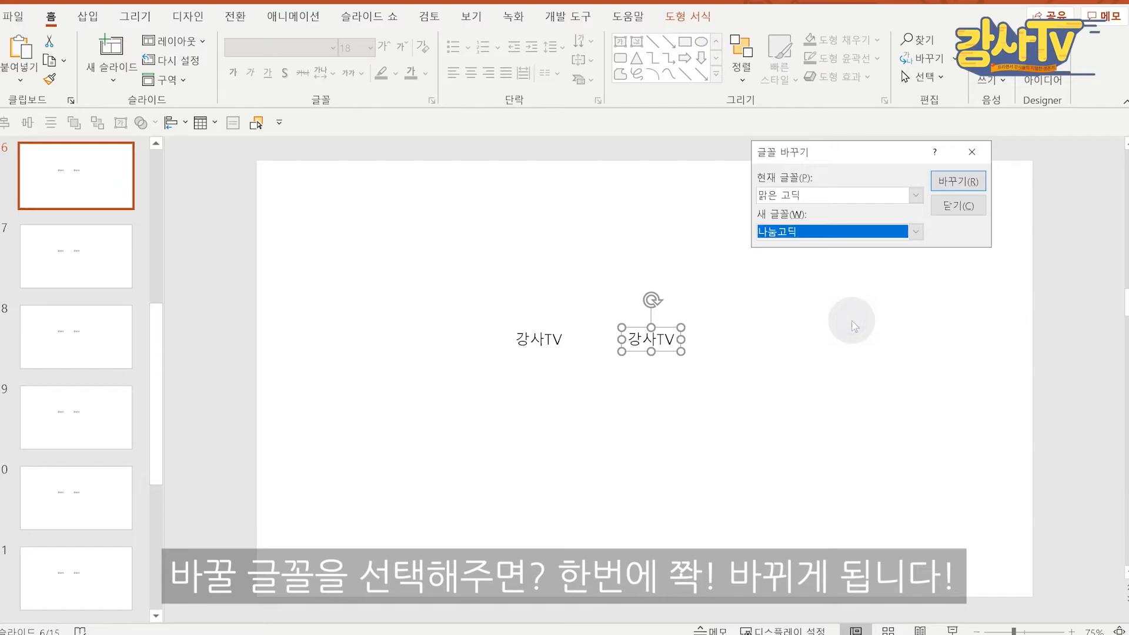
pyautogui.click(972, 182)
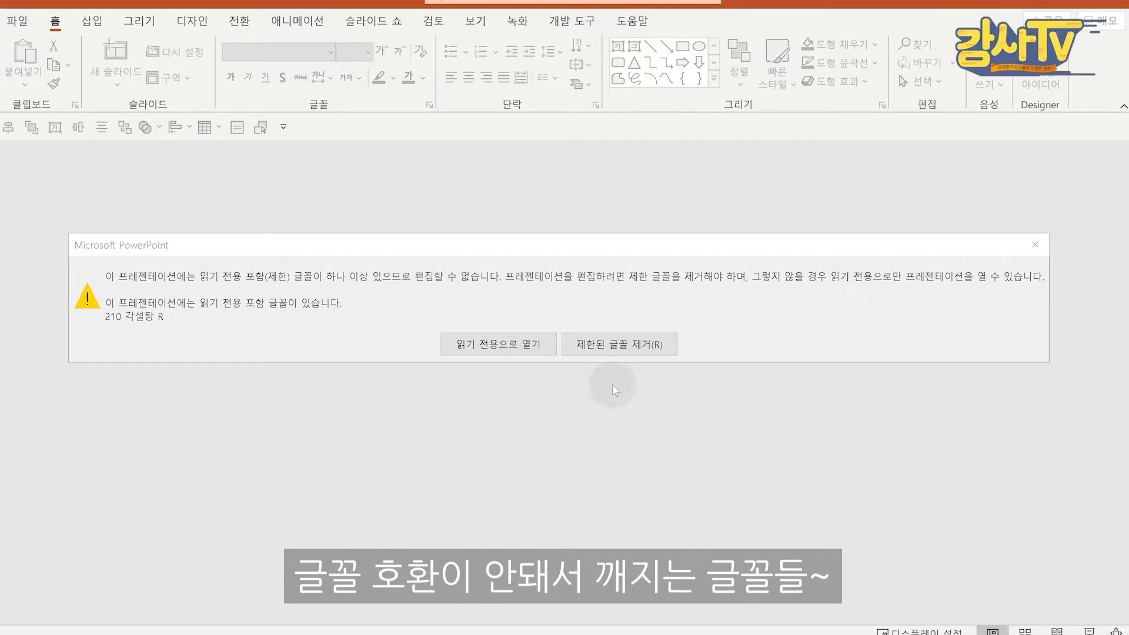
# Remove the restricted 210 각설탕 R font, then set up replacing 사과 with Apple.
pyautogui.click(606, 343)
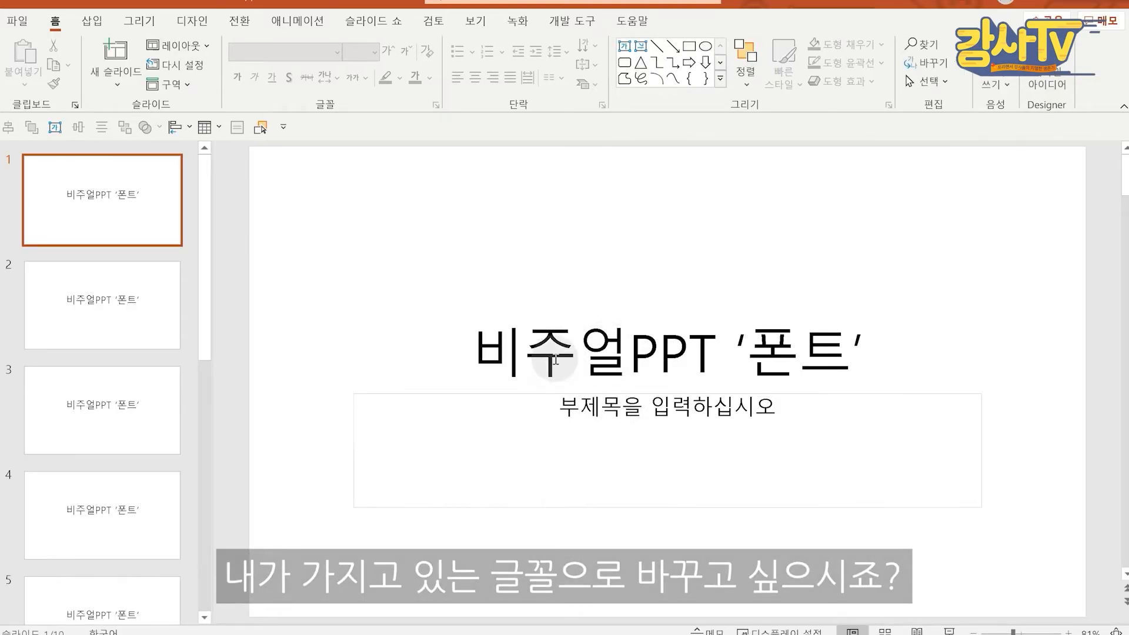
pyautogui.click(535, 339)
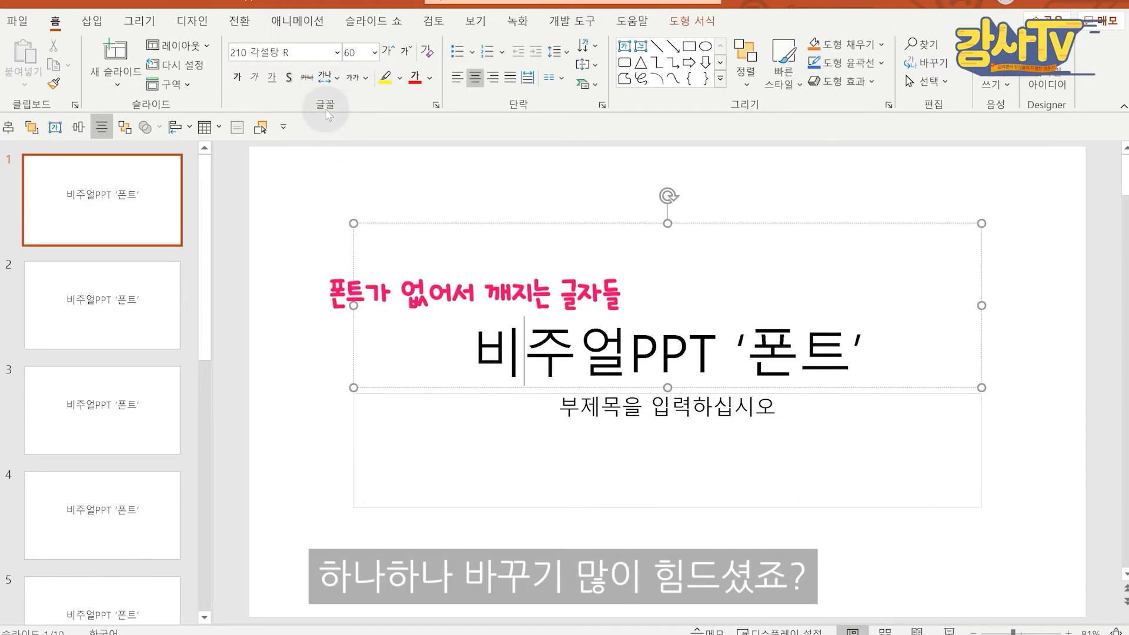
pyautogui.click(939, 63)
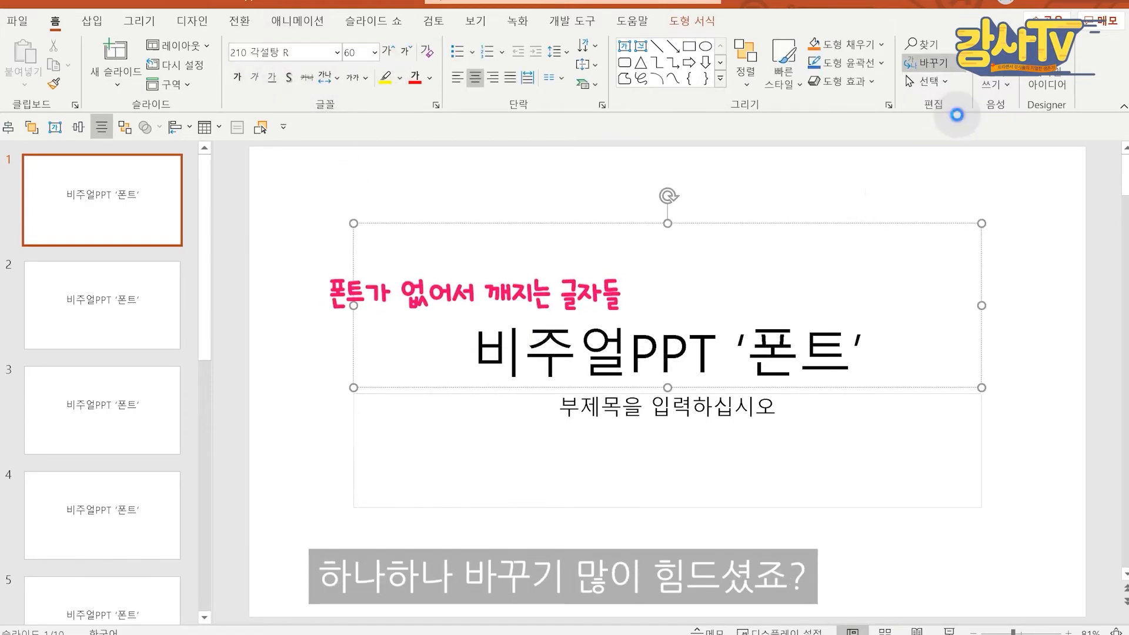
pyautogui.click(955, 113)
pyautogui.click(645, 297)
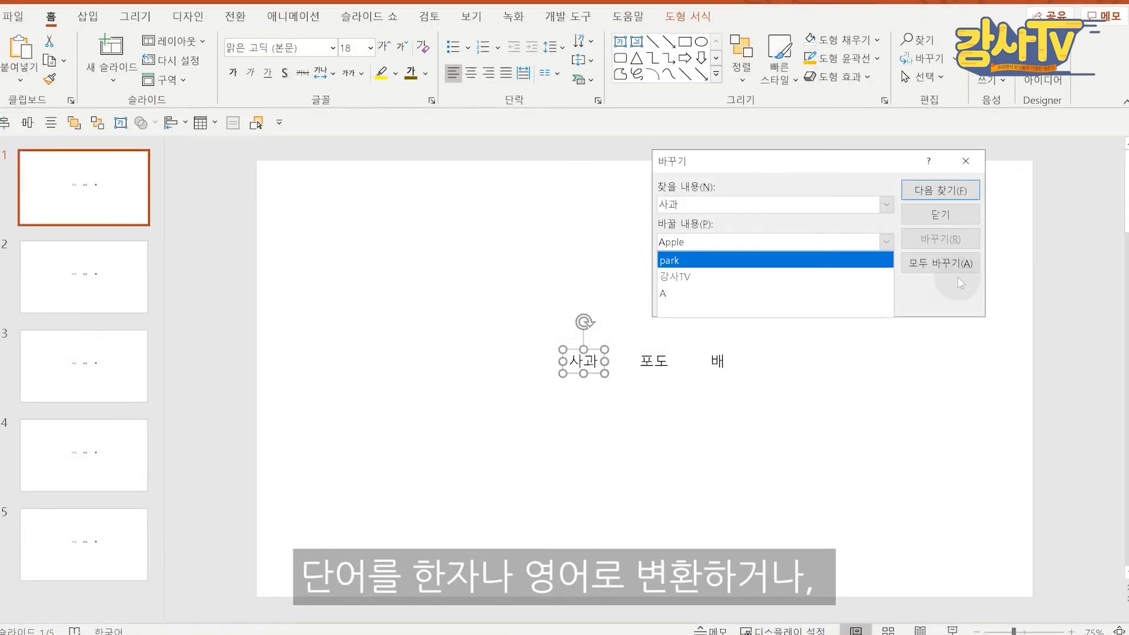
# Replace every 사과 with Apple, then stack the top yellow rounded square onto the lower one.
pyautogui.click(962, 259)
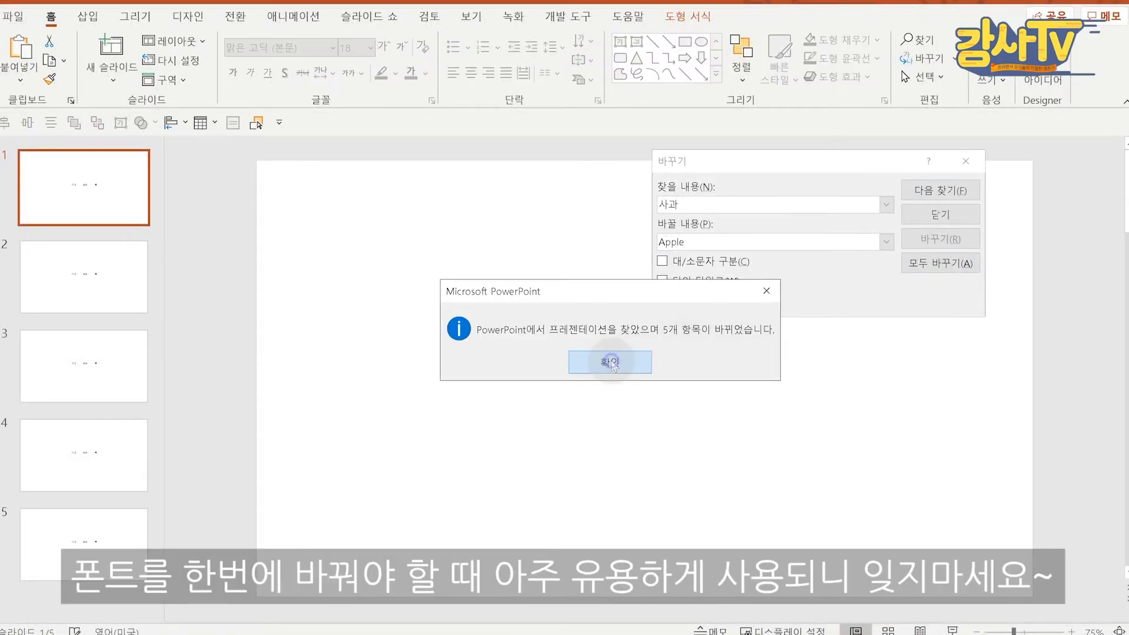
pyautogui.click(676, 361)
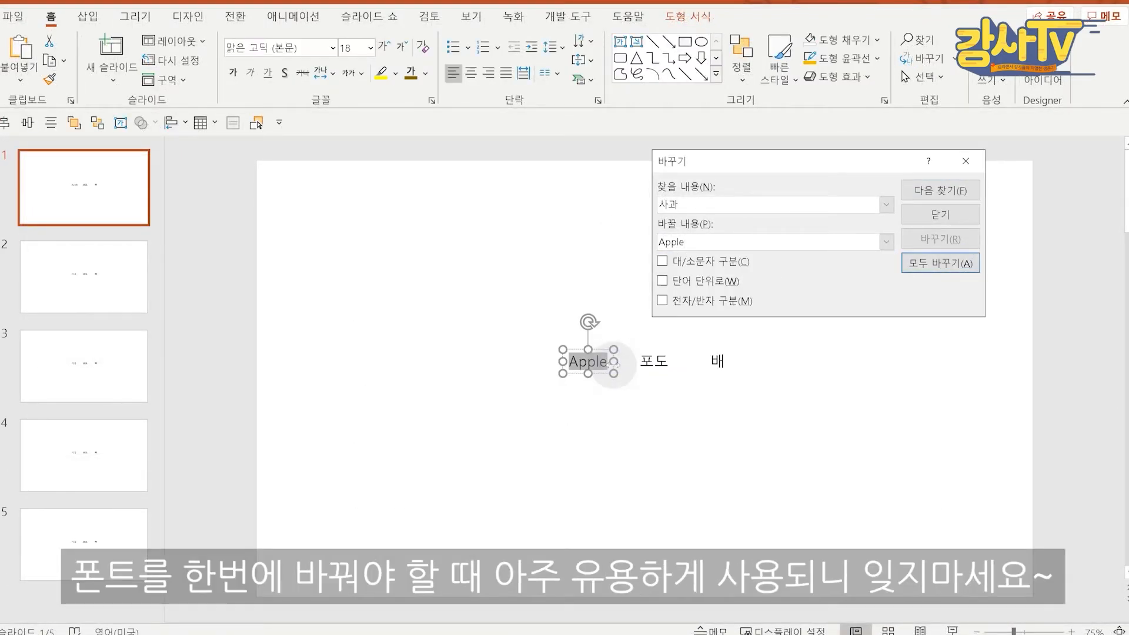
pyautogui.click(926, 220)
pyautogui.click(751, 395)
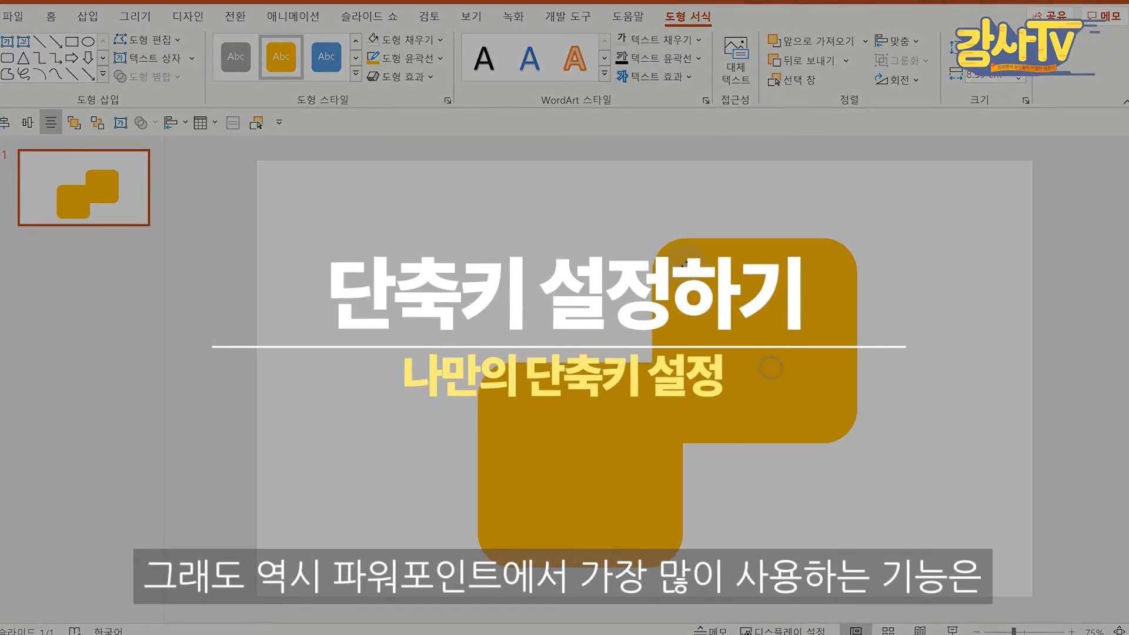
pyautogui.moveTo(764, 345); pyautogui.dragTo(603, 300)
# Centre-align the two yellow shapes and bring the yellow shape to the front.
pyautogui.keyDown('shift'); pyautogui.click(604, 503); pyautogui.keyUp('shift')
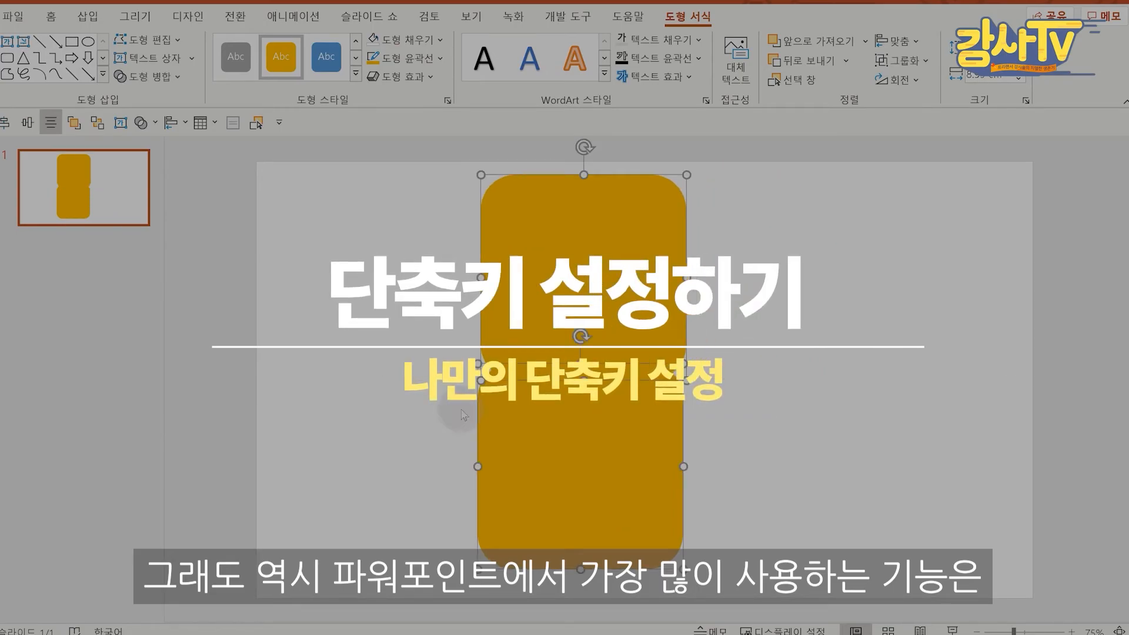
pyautogui.click(56, 121)
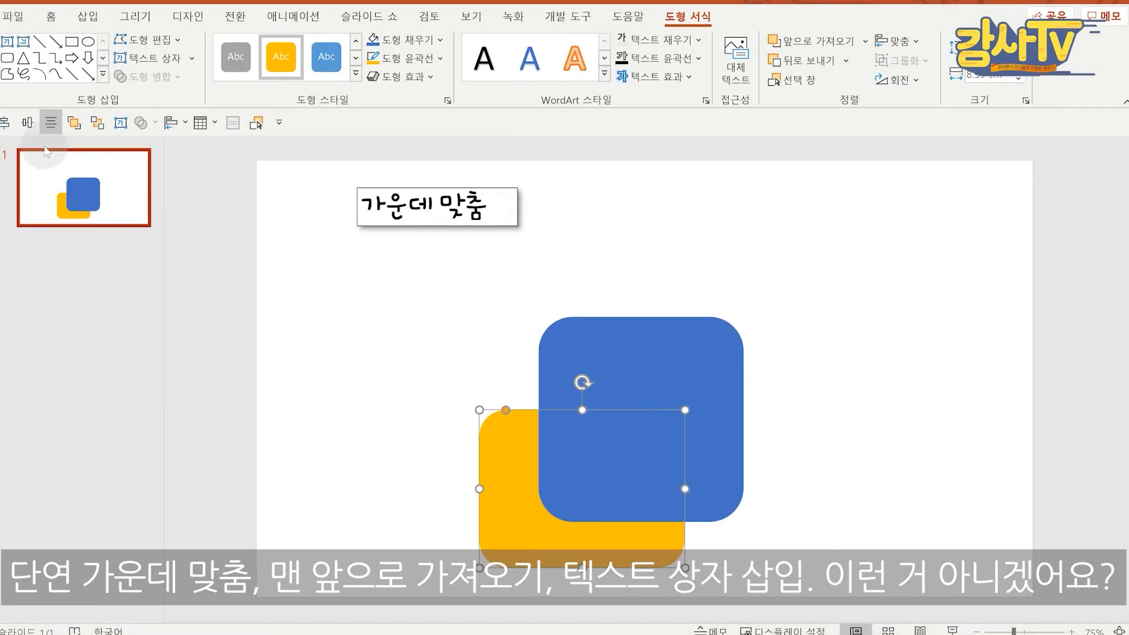
pyautogui.click(74, 122)
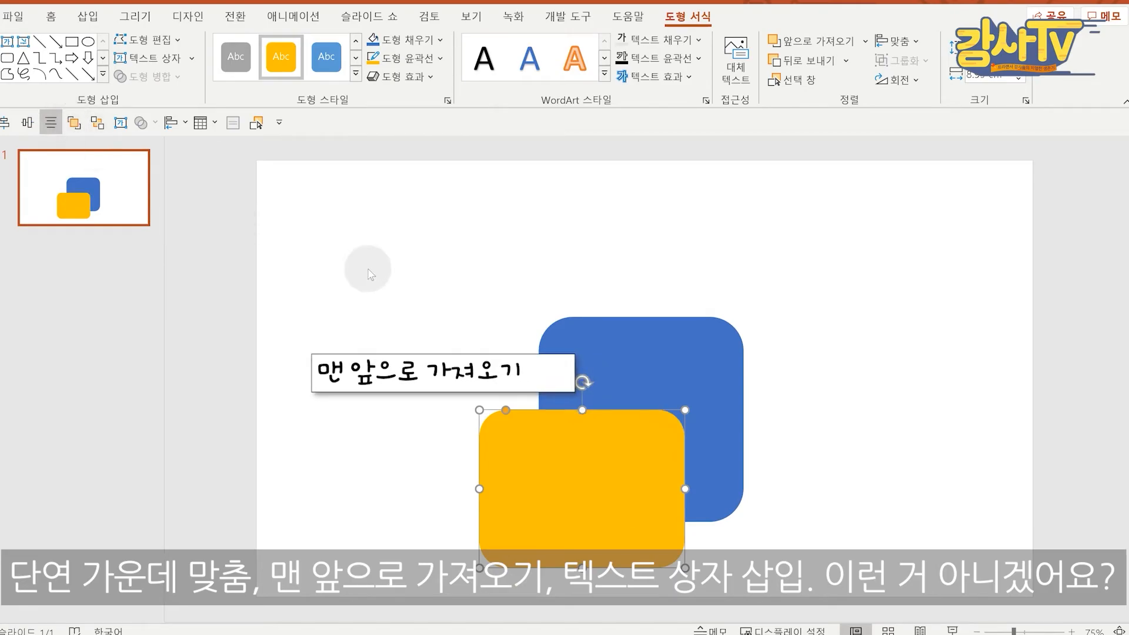
# Insert a trial text box reading dadfasdf, delete it, then undo the deletion.
pyautogui.hotkey('alt', '6')
pyautogui.click(710, 233)
pyautogui.write('dadfasdf')
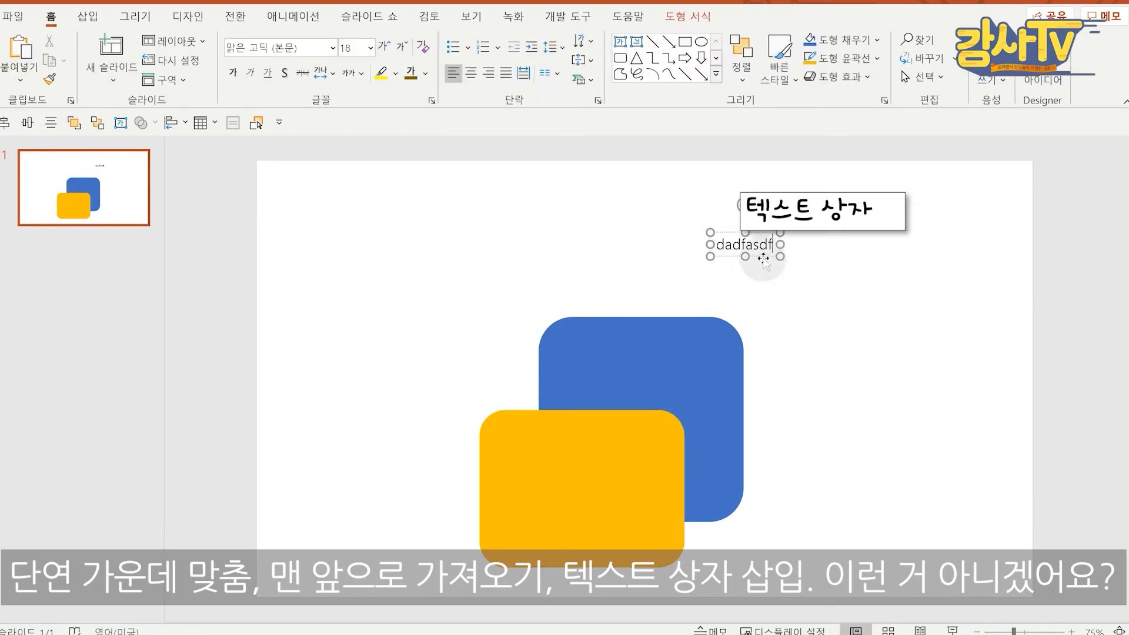
pyautogui.click(862, 301)
pyautogui.moveTo(862, 301); pyautogui.dragTo(588, 171)
pyautogui.press('Delete')
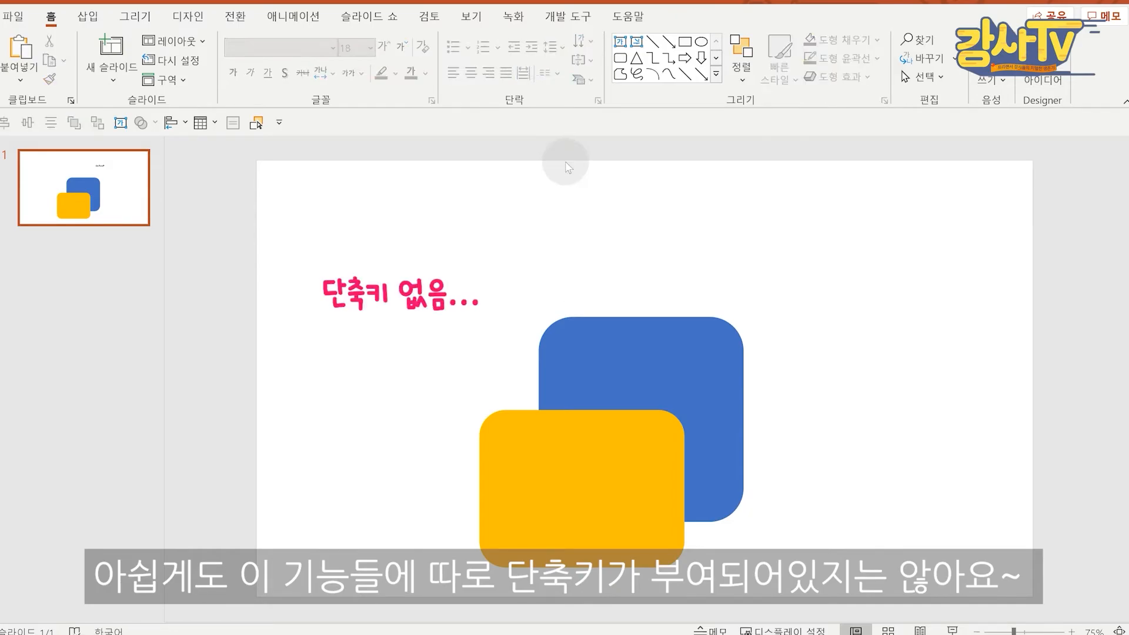
pyautogui.moveTo(423, 238); pyautogui.dragTo(770, 493)
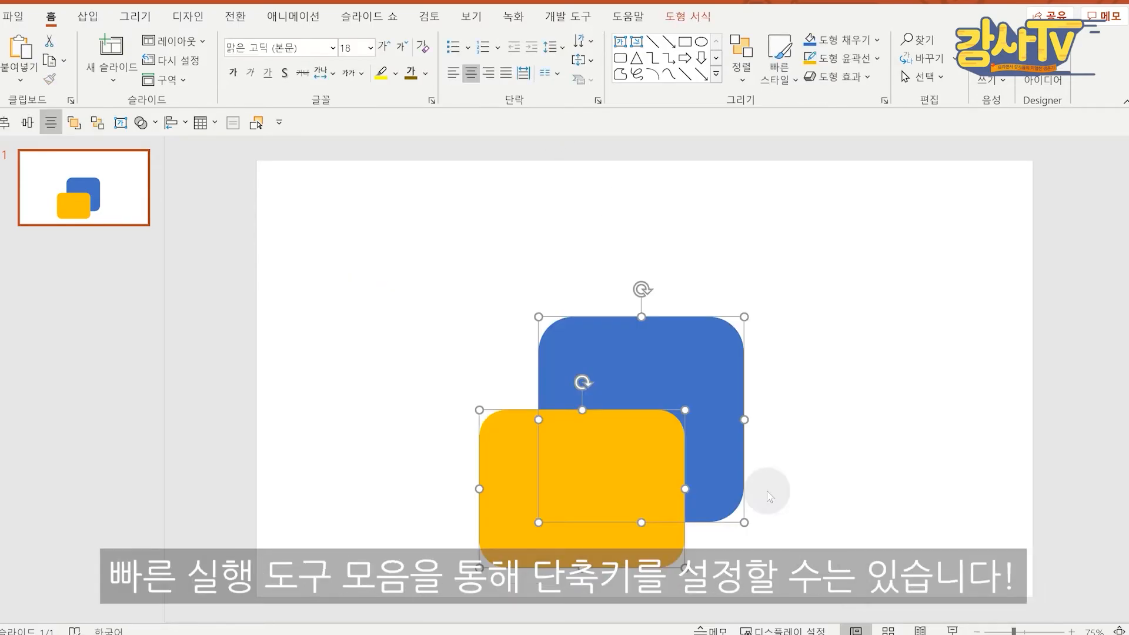
pyautogui.hotkey('ctrl', 'z')
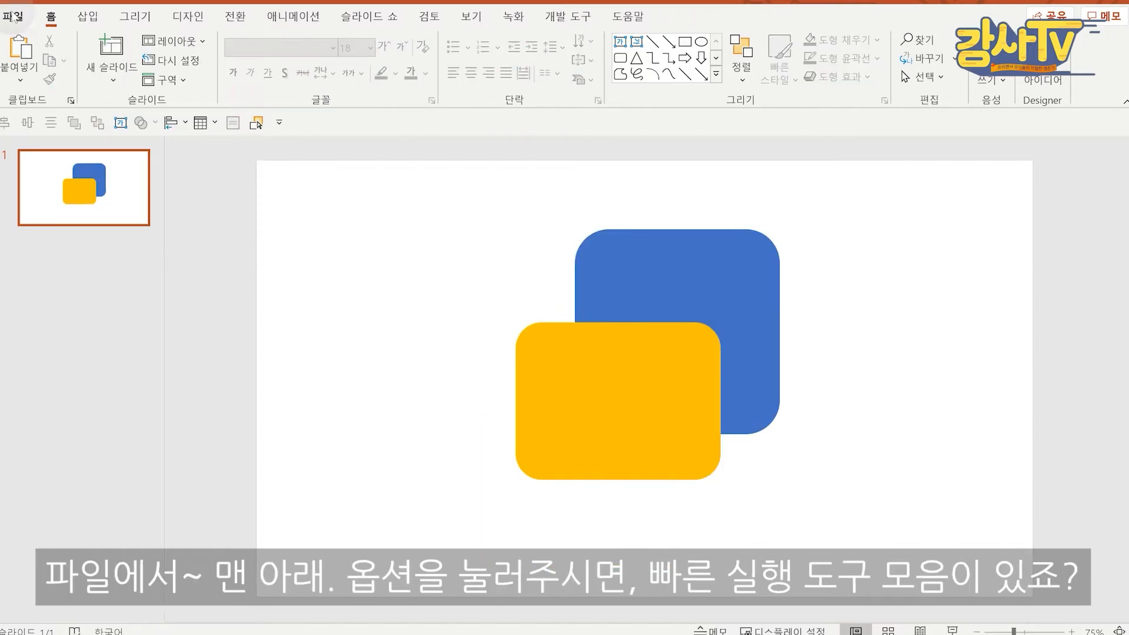
# Open PowerPoint Options on the Quick Access Toolbar settings.
pyautogui.click(13, 16)
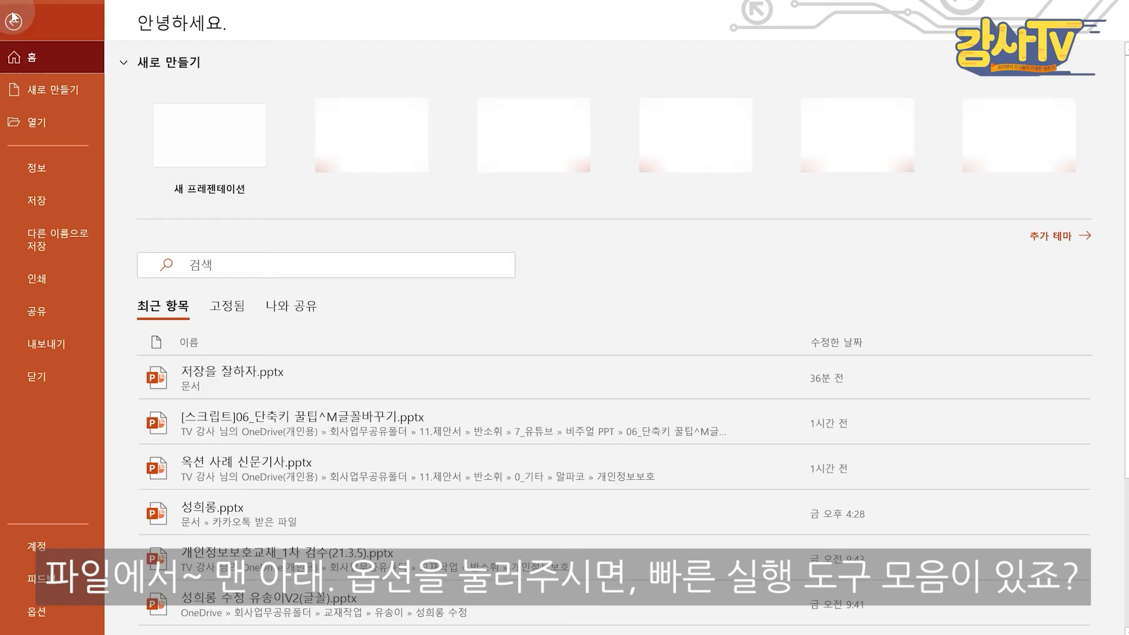
pyautogui.click(24, 611)
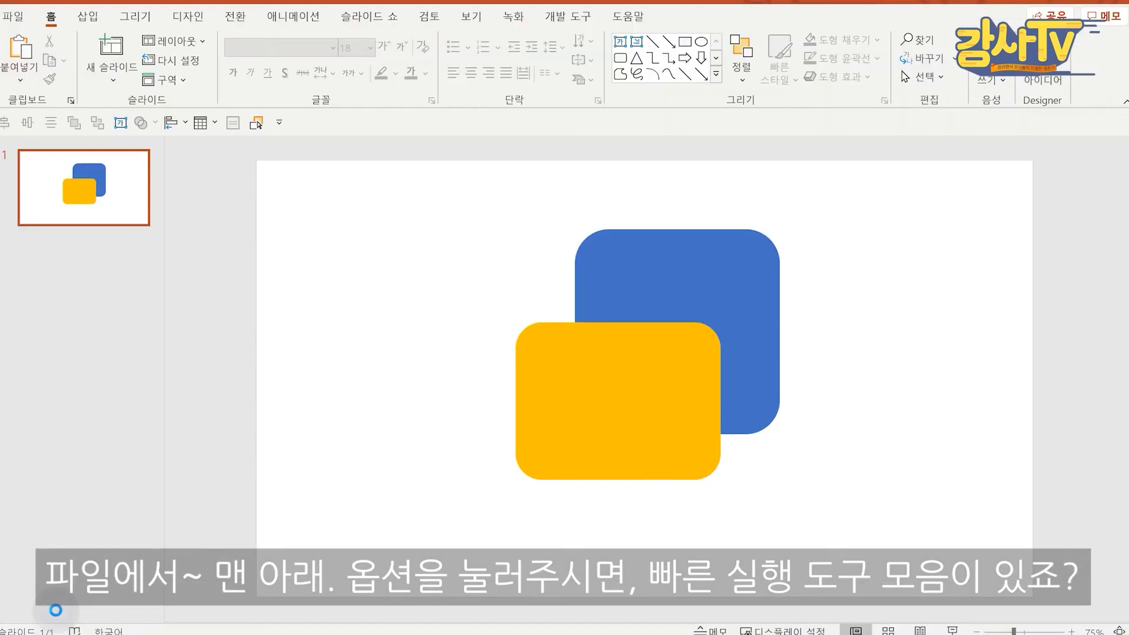
pyautogui.click(238, 251)
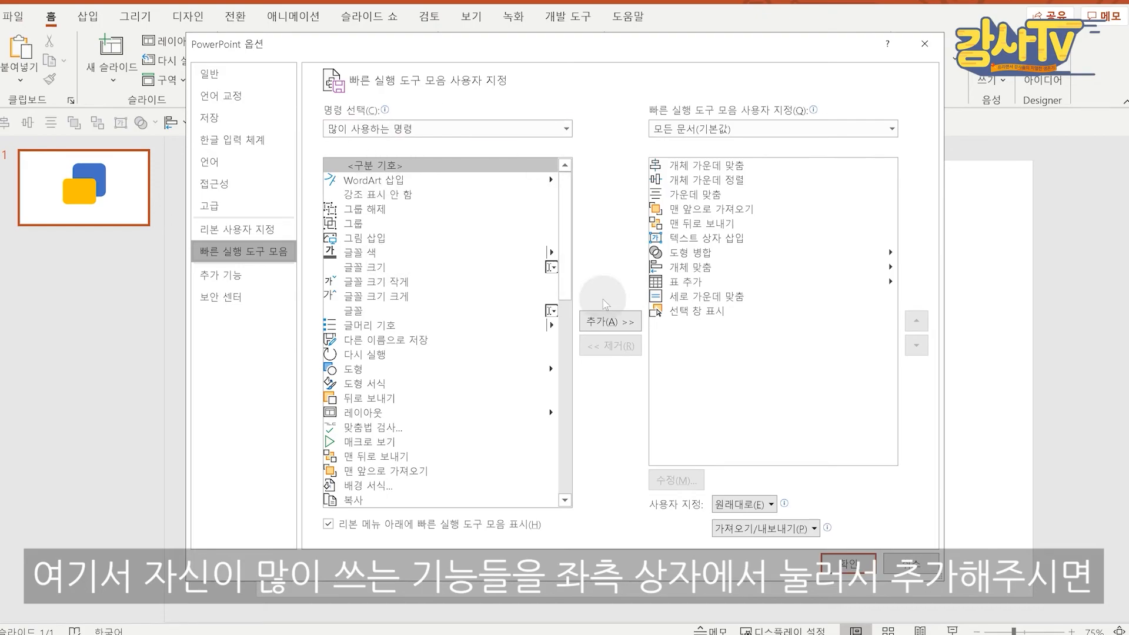
# Add Send to Back to the Quick Access Toolbar list, then remove it again.
pyautogui.click(412, 226)
pyautogui.click(393, 343)
pyautogui.click(394, 374)
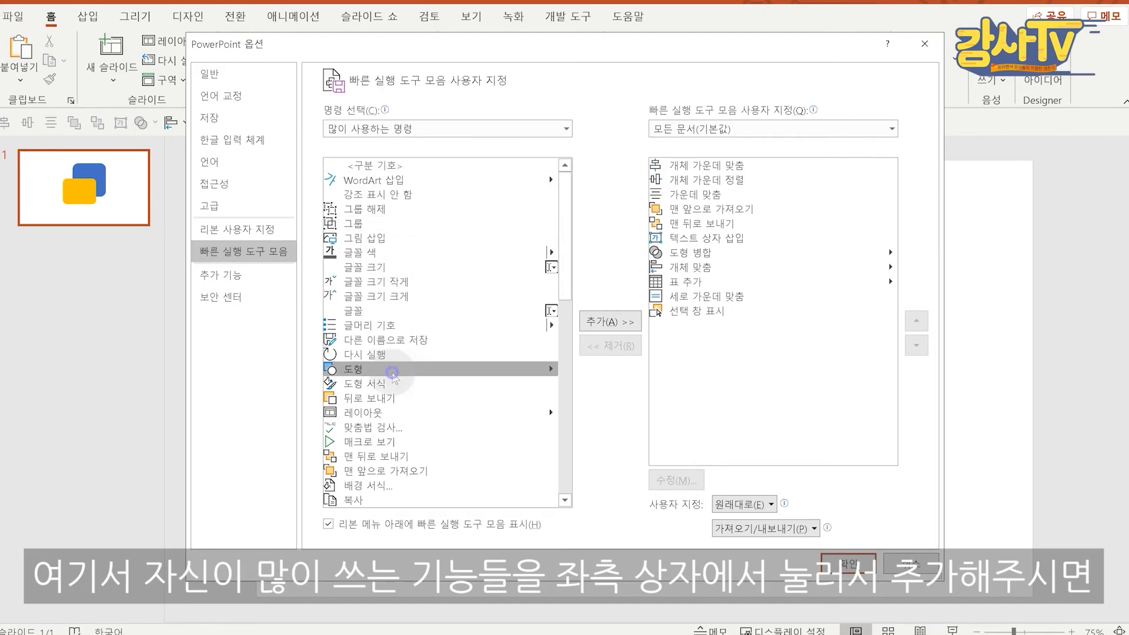
pyautogui.click(393, 400)
pyautogui.click(612, 320)
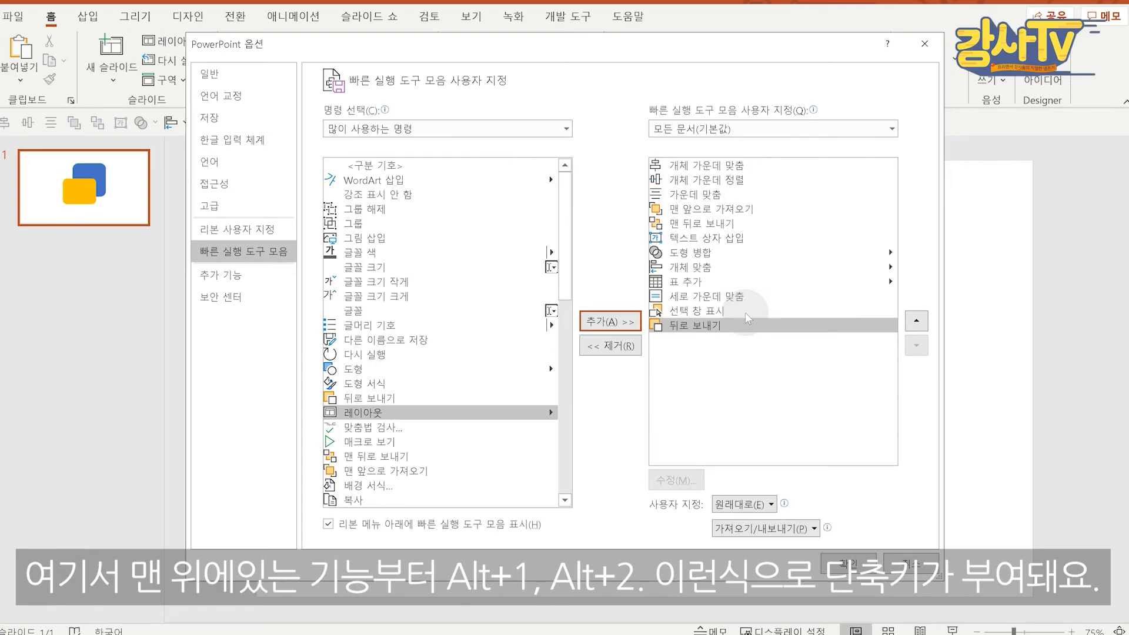
pyautogui.doubleClick(748, 322)
# Move Bring to Front to second and Insert Text Box to third place, then confirm.
pyautogui.click(715, 166)
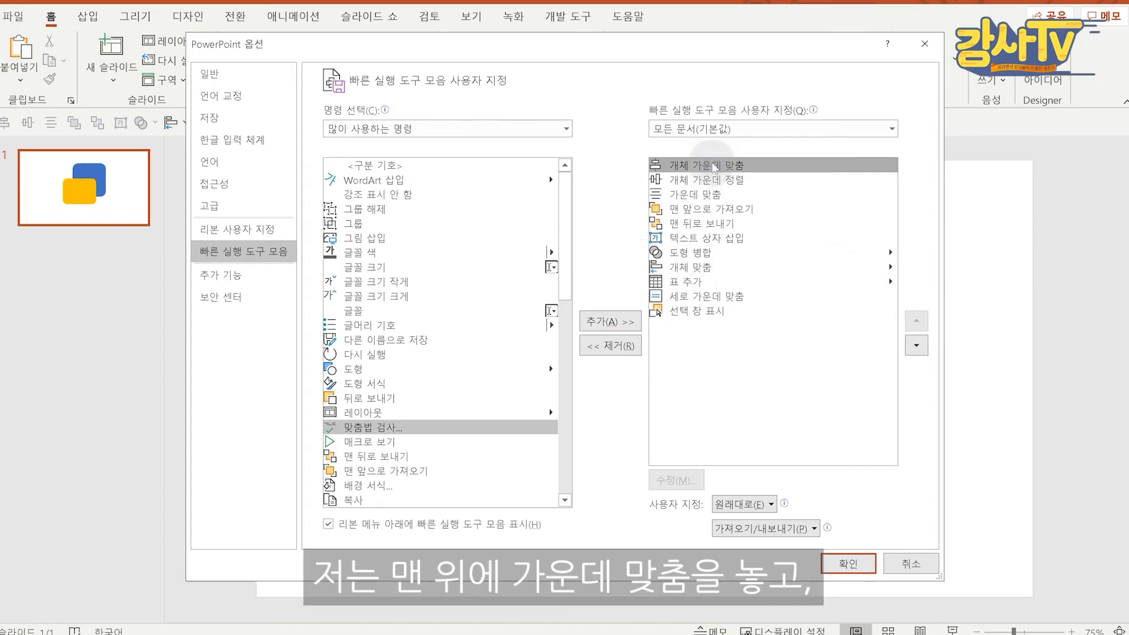
pyautogui.click(715, 209)
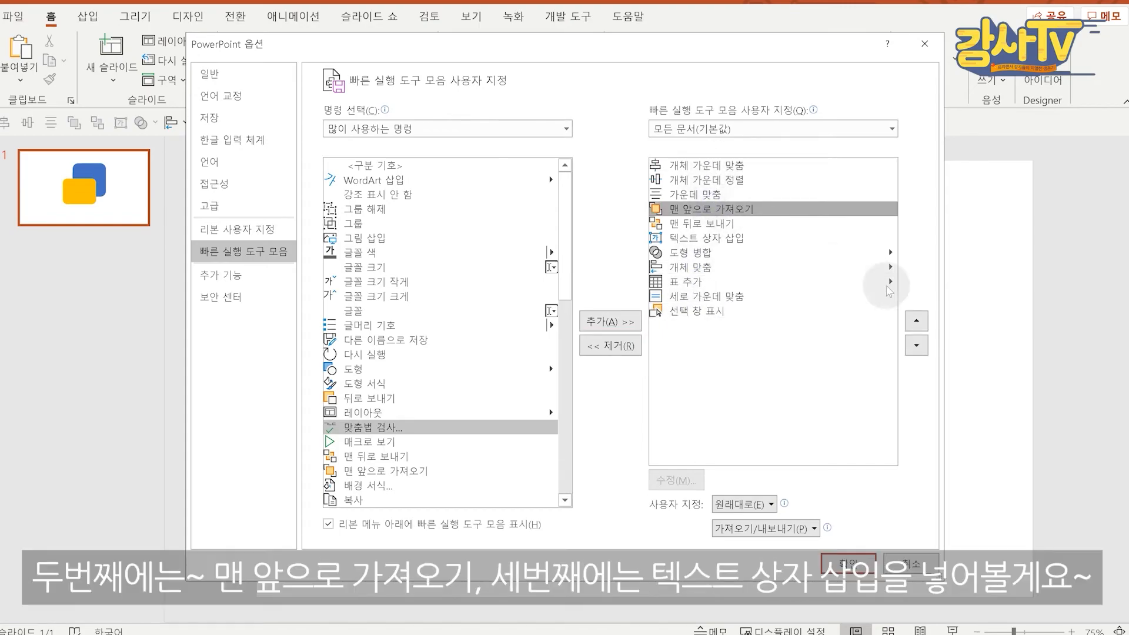
pyautogui.click(916, 321)
pyautogui.click(917, 321)
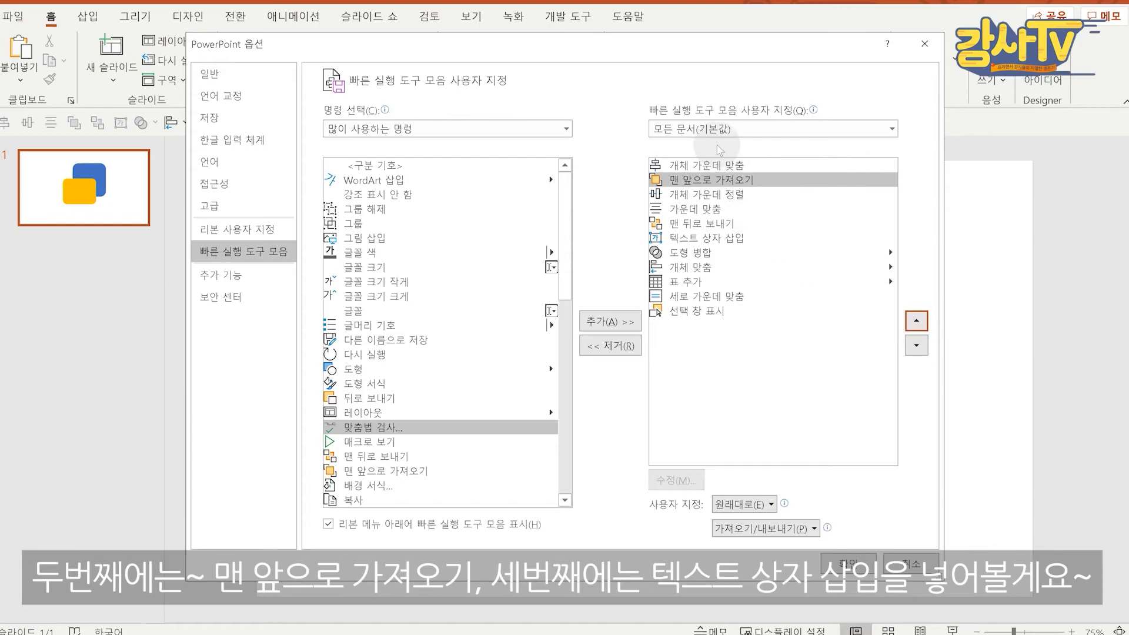
pyautogui.click(706, 238)
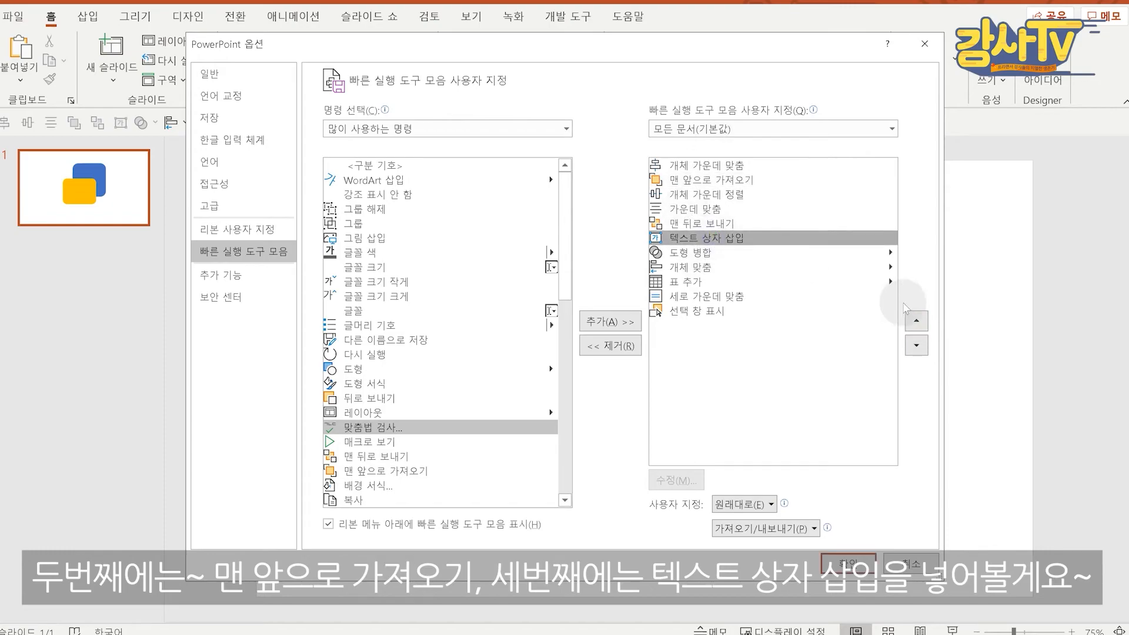
pyautogui.click(916, 321)
pyautogui.click(916, 321)
pyautogui.click(916, 322)
pyautogui.click(848, 563)
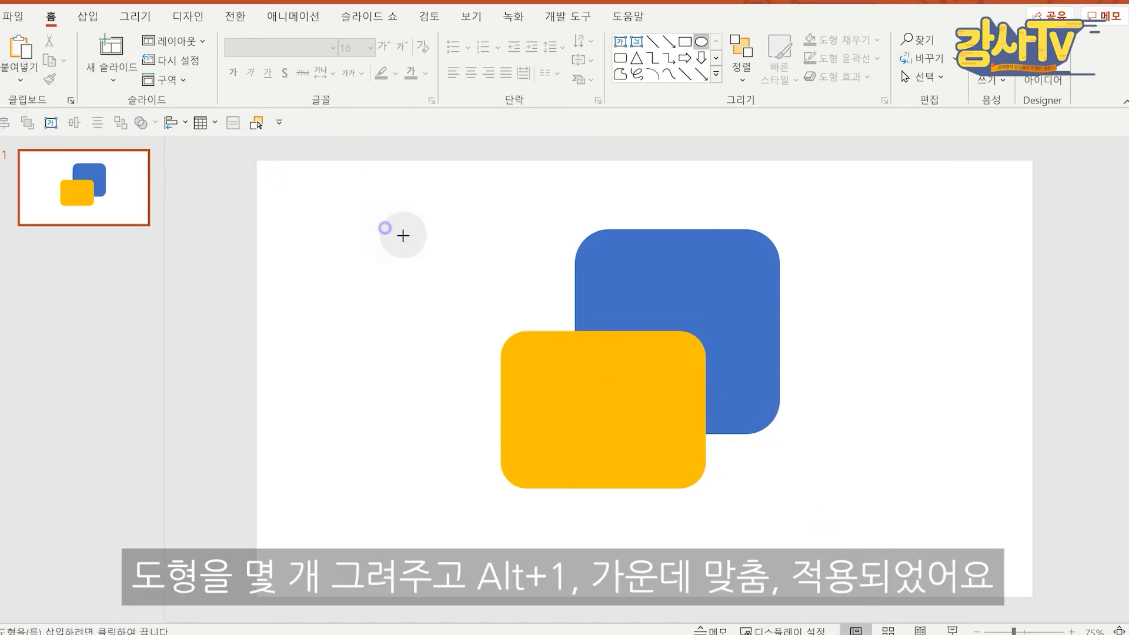
# Draw a circle and centre-align all three shapes with Alt+1.
pyautogui.moveTo(385, 228)
pyautogui.mouseDown()
pyautogui.moveTo(502, 301)
pyautogui.moveTo(492, 295)
pyautogui.mouseUp()
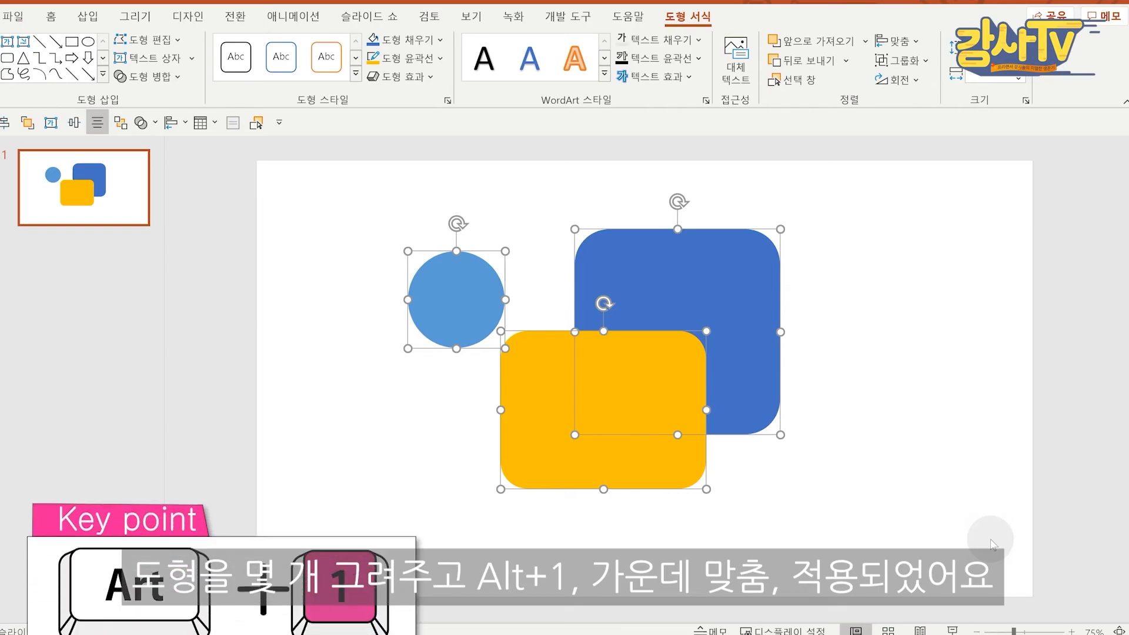
pyautogui.hotkey('alt', '1')
pyautogui.click(856, 467)
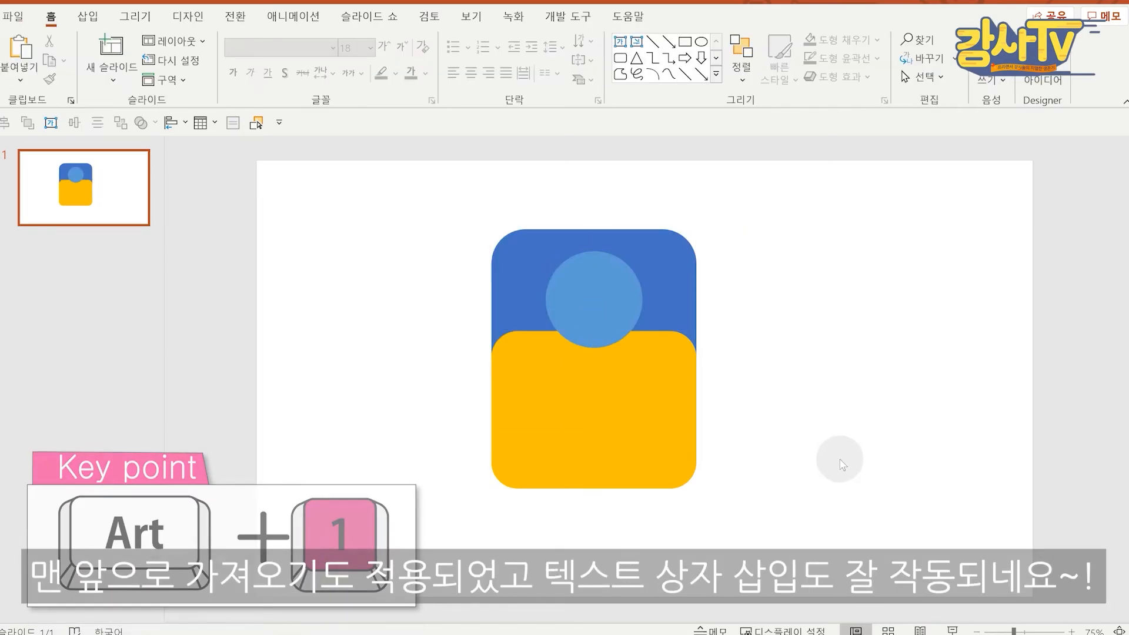
# Bring the blue rounded rectangle to front with Alt+2, then add a text box with Alt+3 and type afaasdfdaf.
pyautogui.click(664, 237)
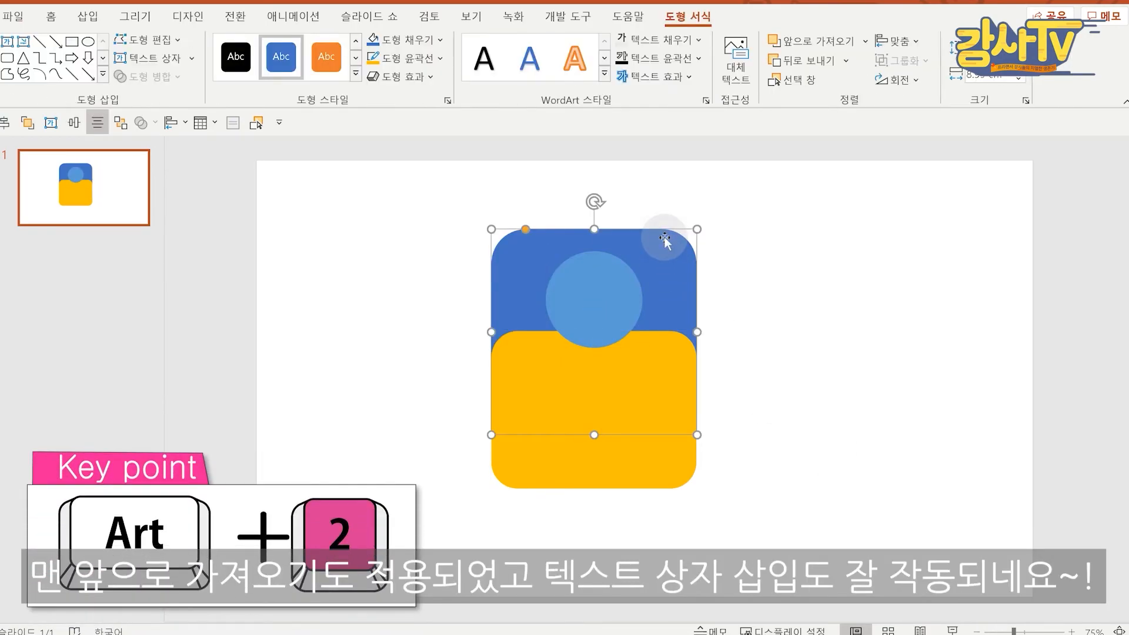
pyautogui.hotkey('alt', '2')
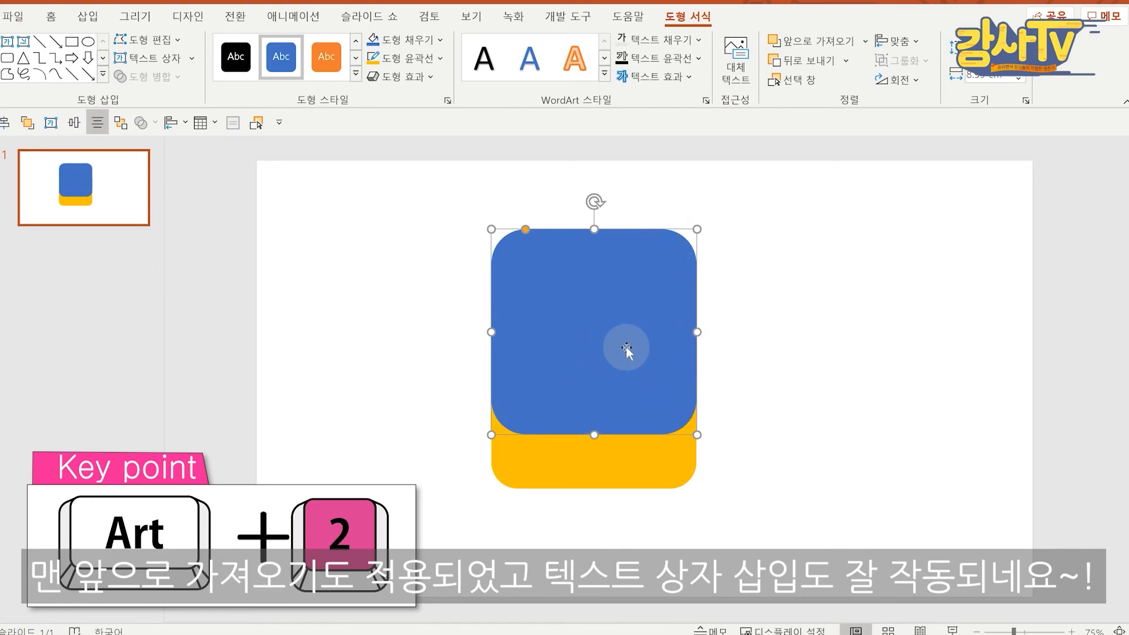
pyautogui.click(802, 384)
pyautogui.press('alt')
pyautogui.write('3')
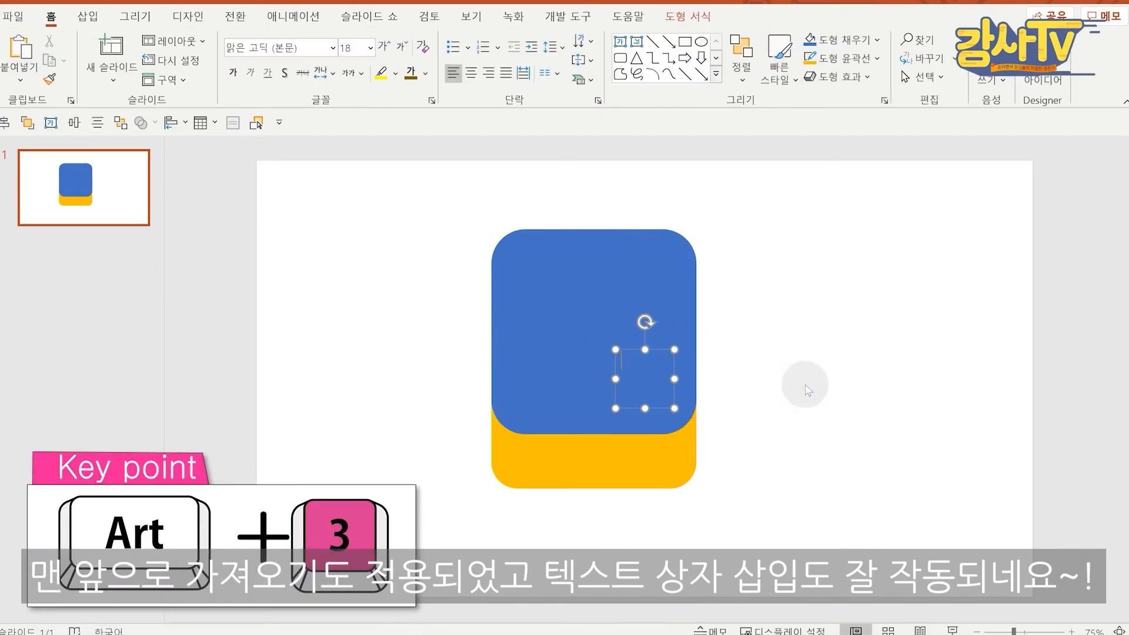
pyautogui.write('afaasdfdaf')
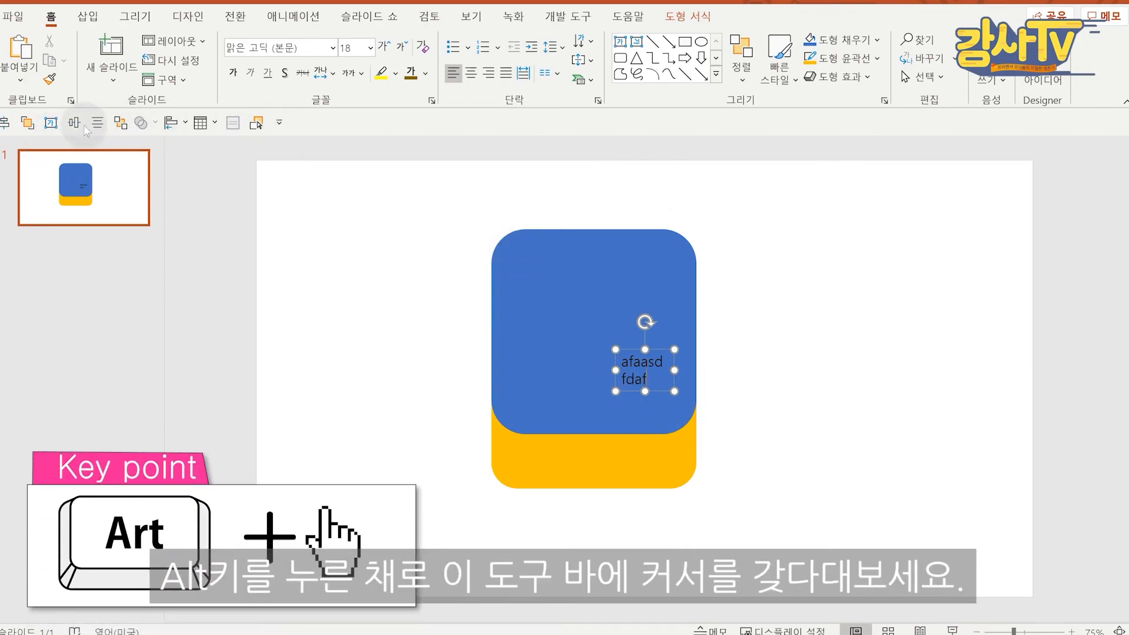
# Open Insert Picture from This Device with KeyTips Alt, N, P, D, showing Downloads.
pyautogui.click(327, 210)
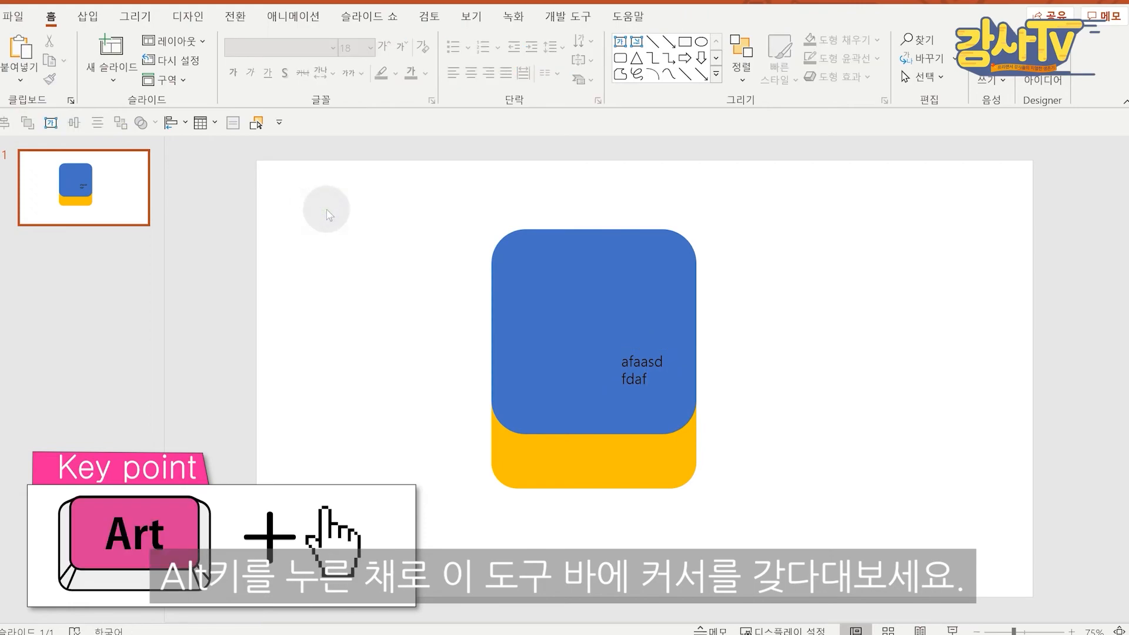
pyautogui.press('alt')
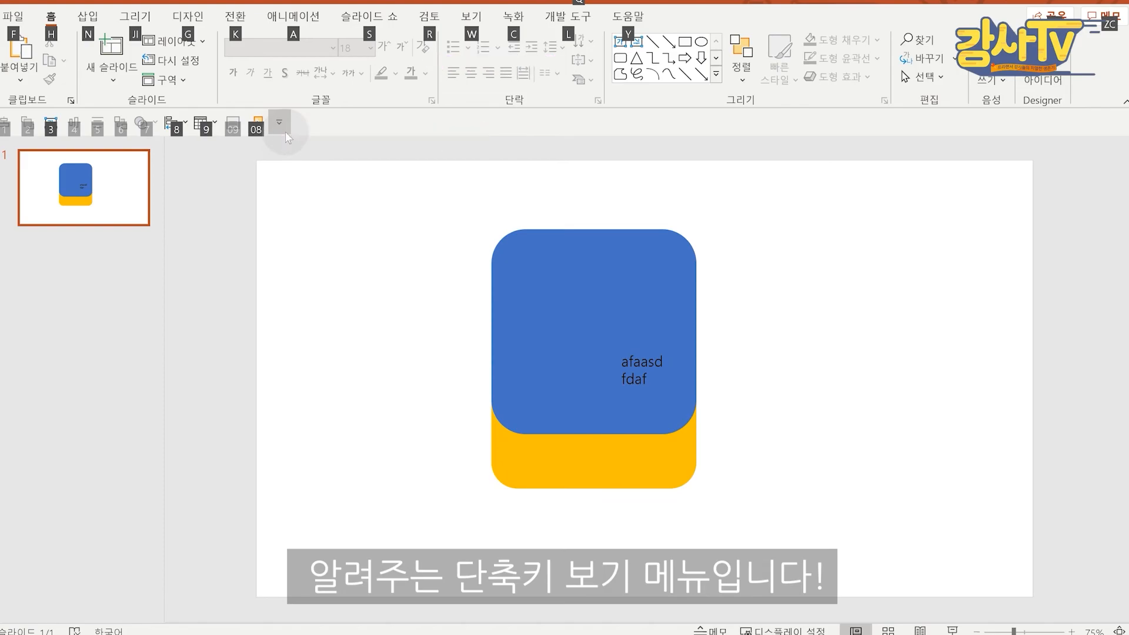
pyautogui.press('n')
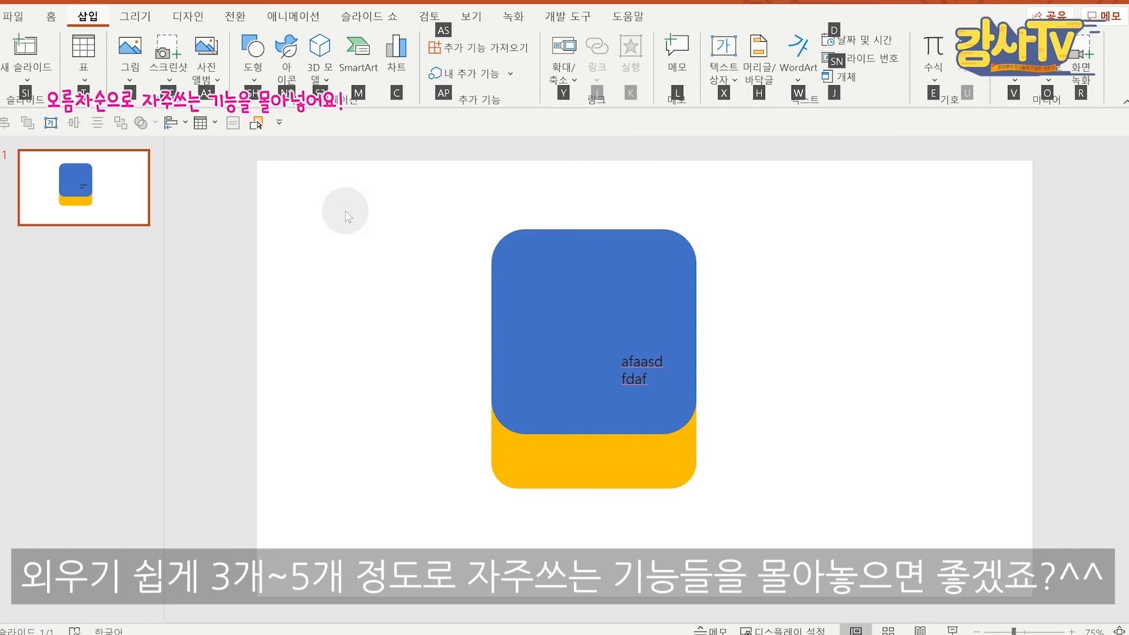
pyautogui.press('p')
pyautogui.press('d')
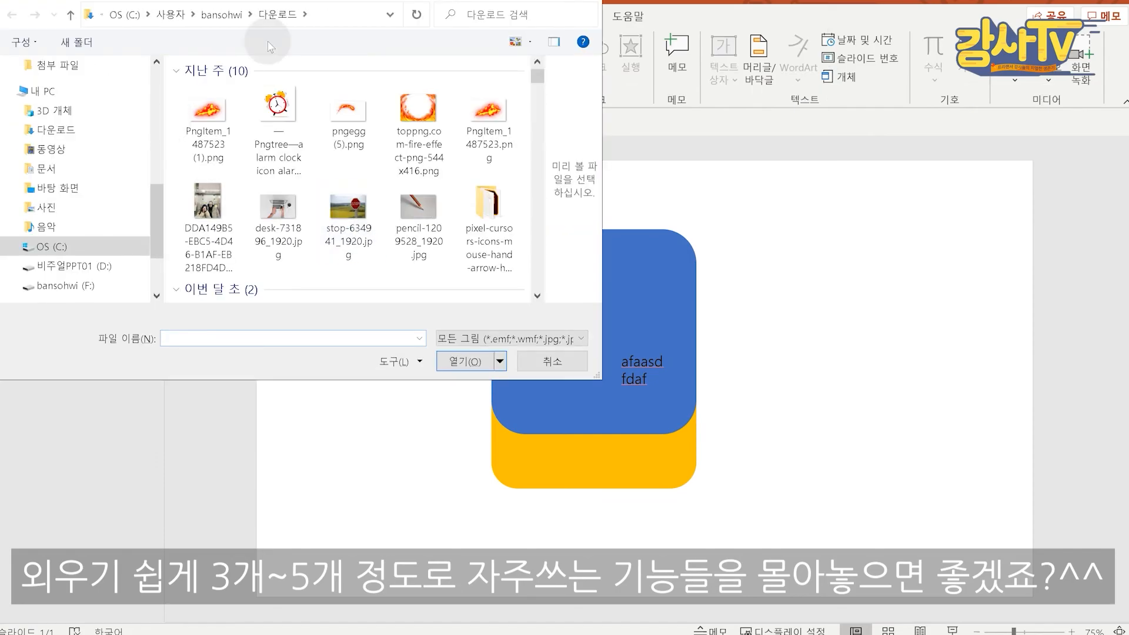